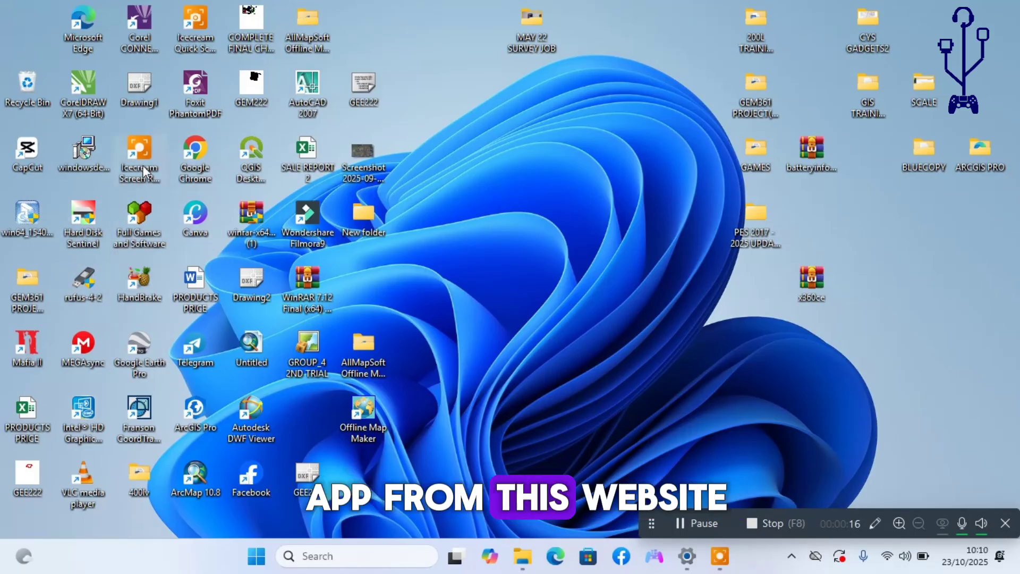
- Launch Chrome, Google 'x360ce' and maximize the browser window
{"action": "double_click", "coordinate": [199, 151]}
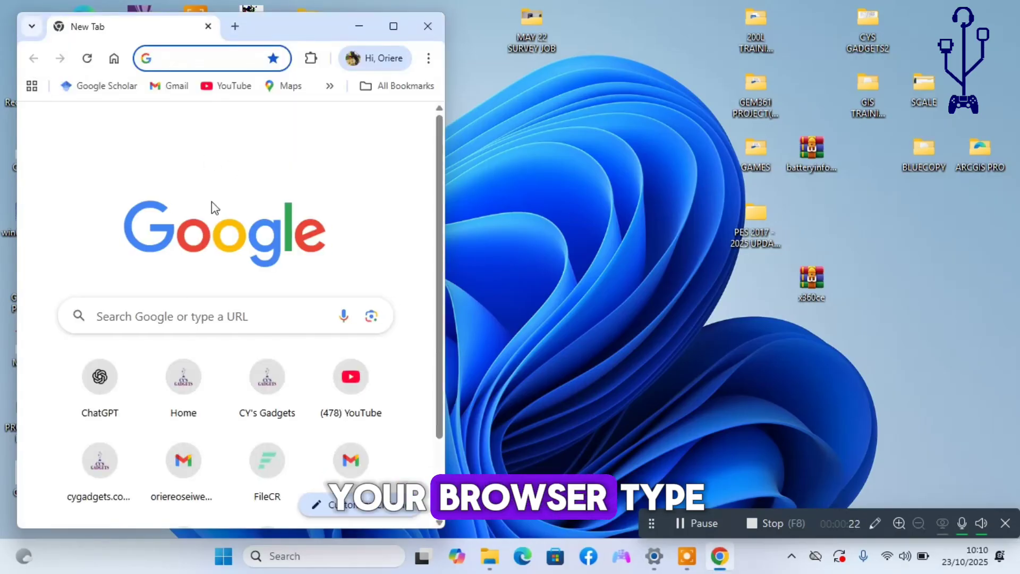
{"action": "left_click", "coordinate": [180, 325]}
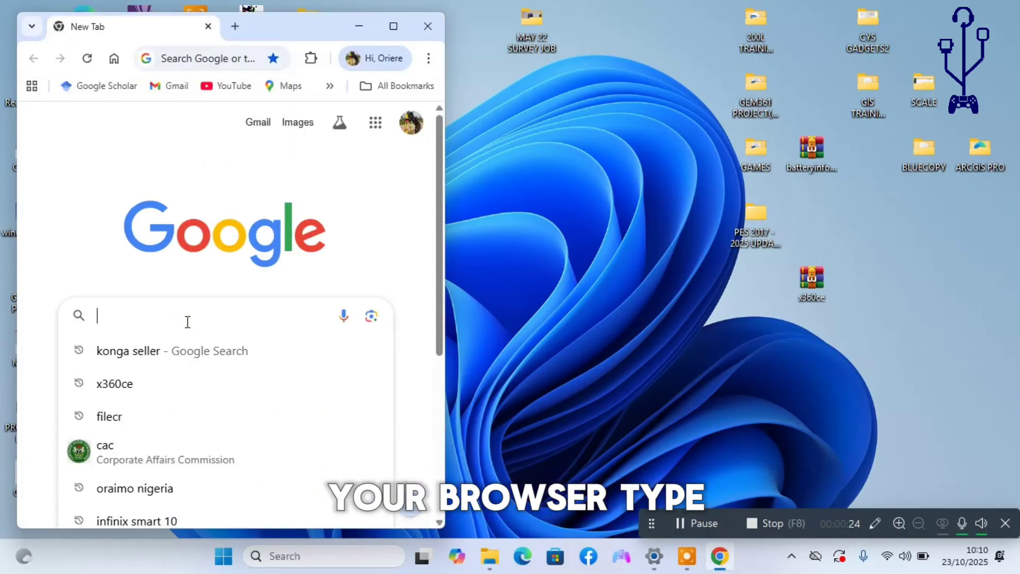
{"action": "type", "text": "x36"}
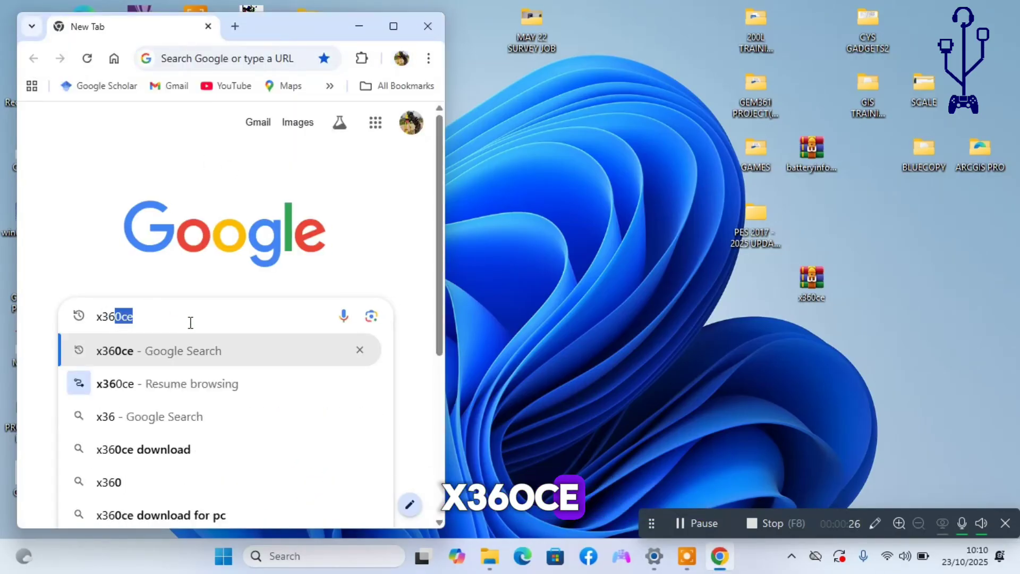
{"action": "type", "text": "0ce"}
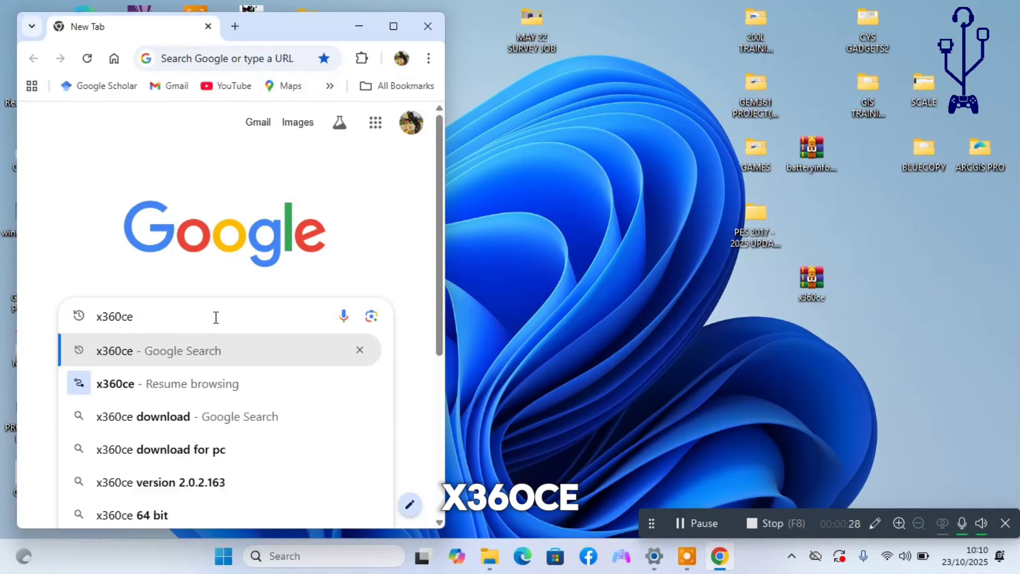
{"action": "key", "text": "Return"}
{"action": "left_click", "coordinate": [394, 26]}
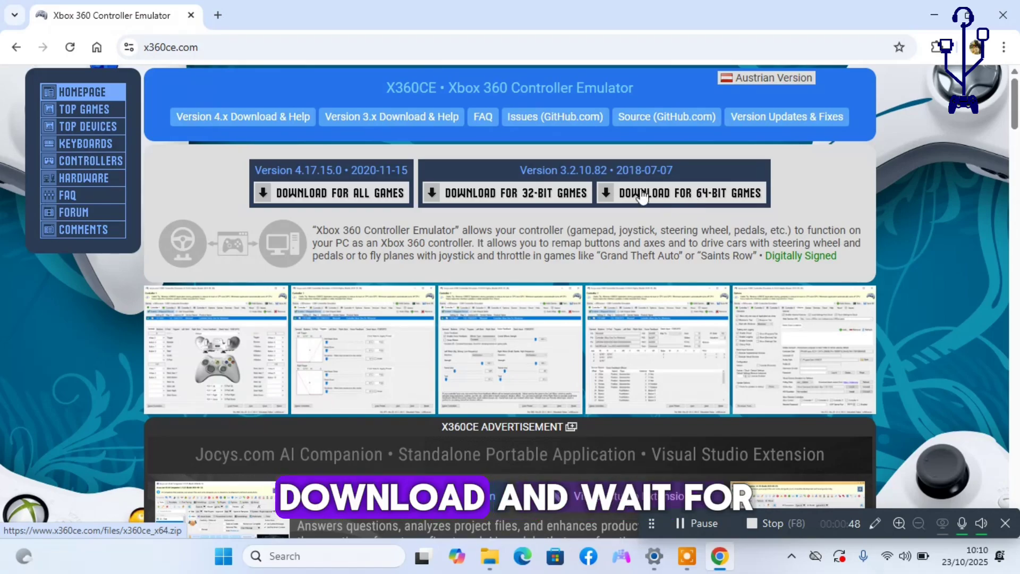
- Unpack the x360ce ZIP with WinRAR Extract Here and drag the app to desktop centre
{"action": "left_click", "coordinate": [932, 19]}
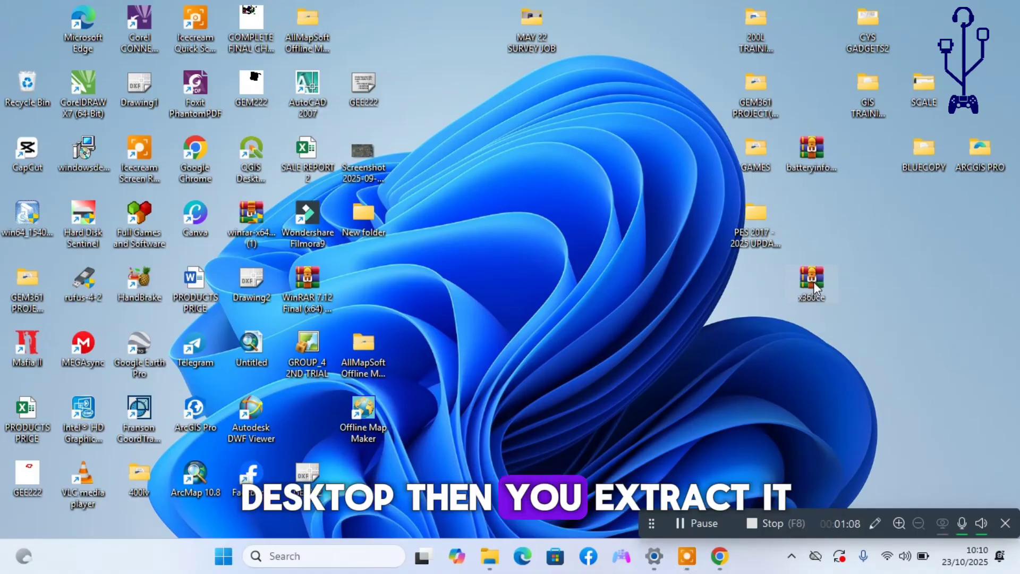
{"action": "right_click", "coordinate": [814, 281]}
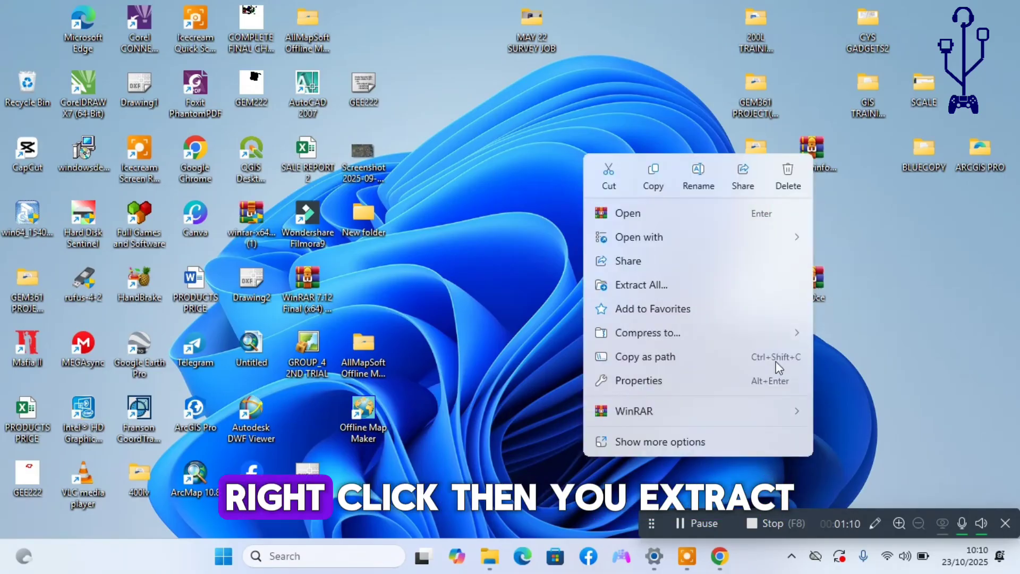
{"action": "mouse_move", "coordinate": [634, 410]}
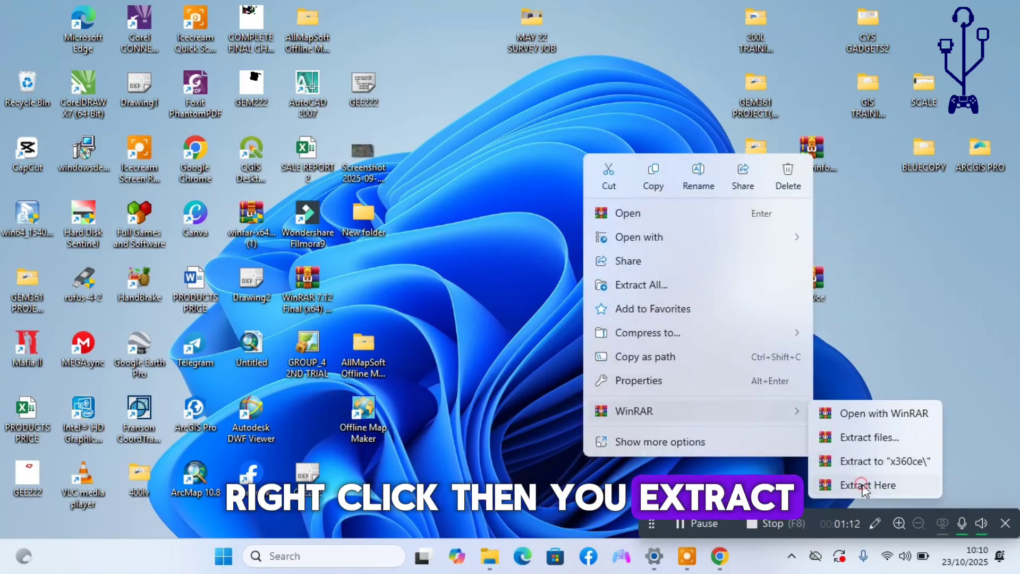
{"action": "left_click", "coordinate": [853, 485]}
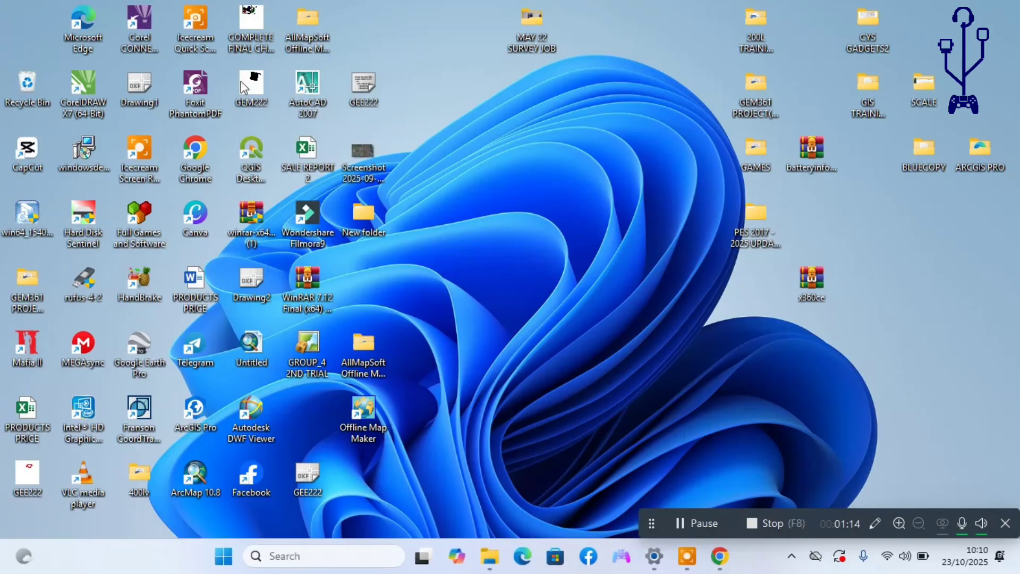
{"action": "mouse_move", "coordinate": [22, 16]}
{"action": "left_mouse_down"}
{"action": "mouse_move", "coordinate": [519, 198]}
{"action": "mouse_move", "coordinate": [551, 223]}
{"action": "left_mouse_up"}
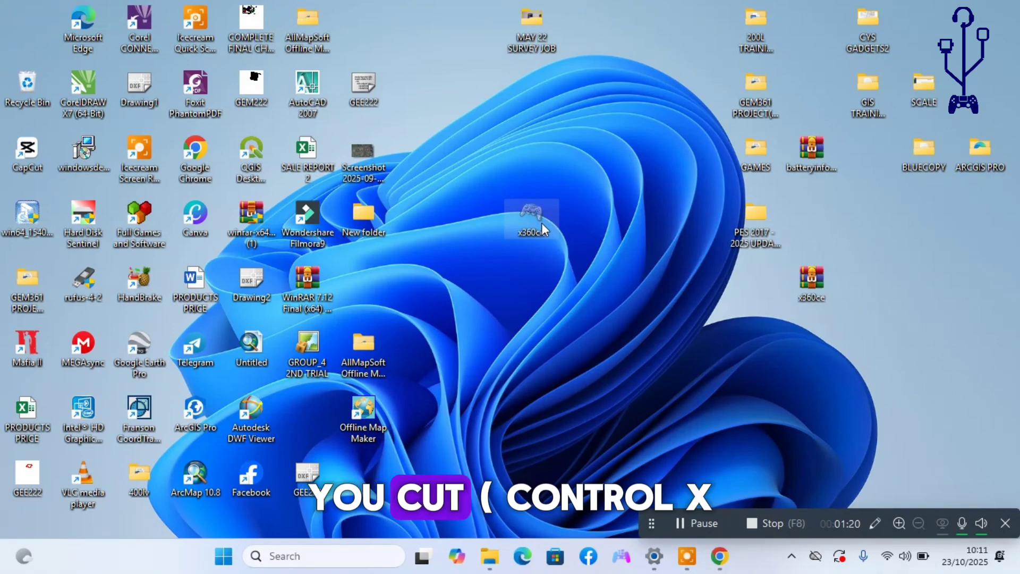
- Cut the x360ce app and browse to Local Disk (C:) > Program Files
{"action": "key", "text": "ctrl+x"}
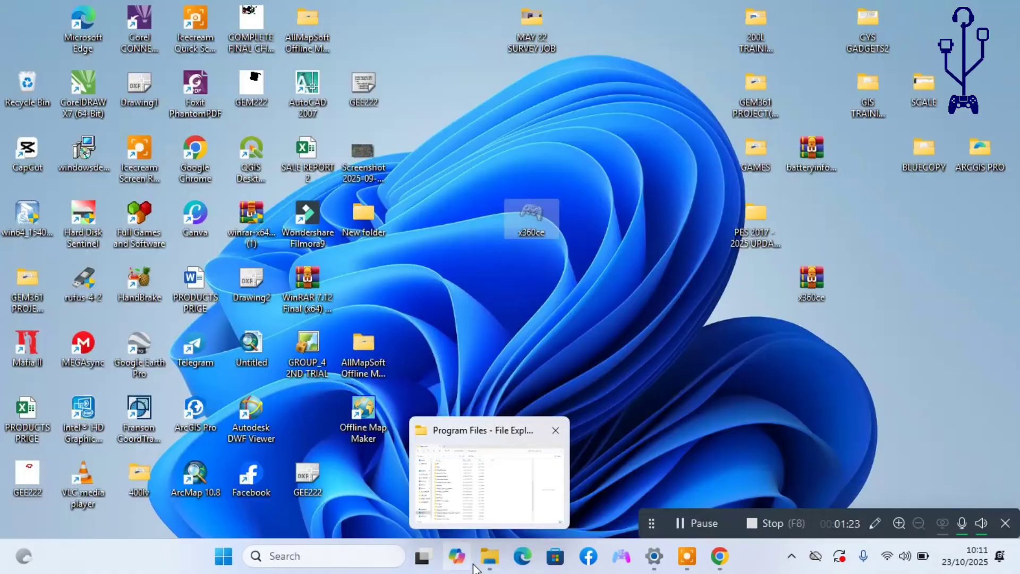
{"action": "left_click", "coordinate": [490, 556]}
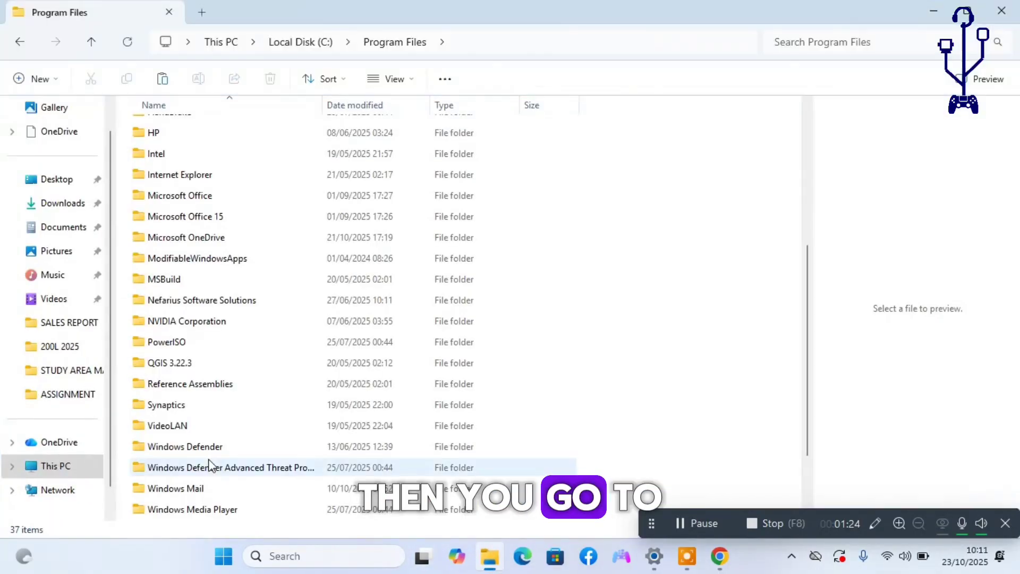
{"action": "left_click", "coordinate": [54, 468]}
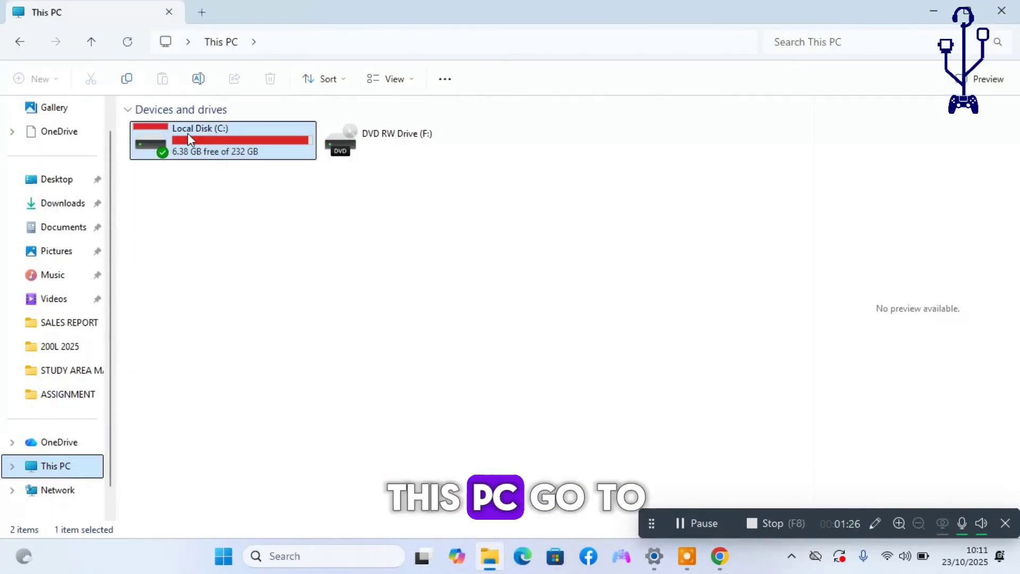
{"action": "double_click", "coordinate": [227, 141]}
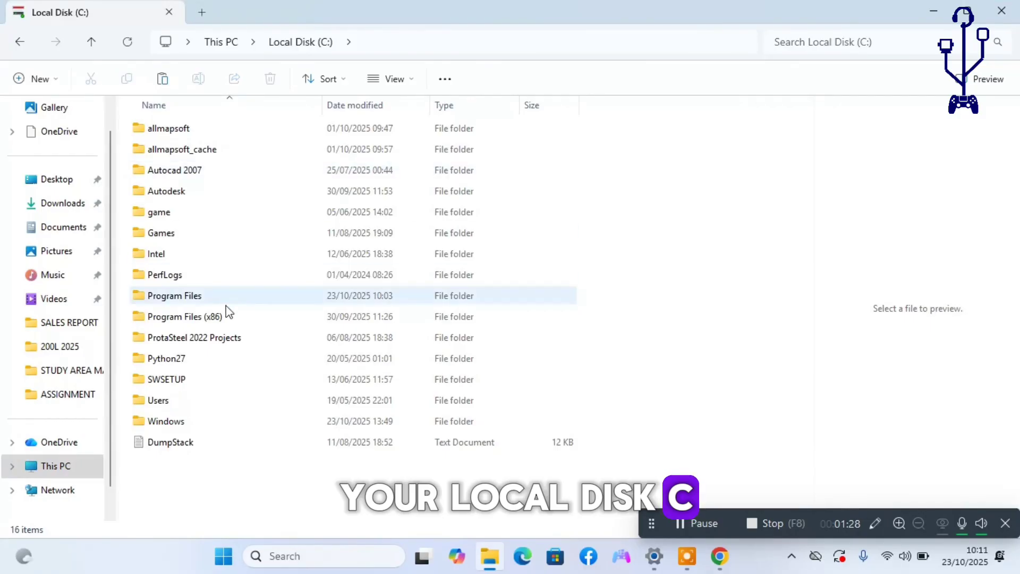
{"action": "double_click", "coordinate": [190, 298]}
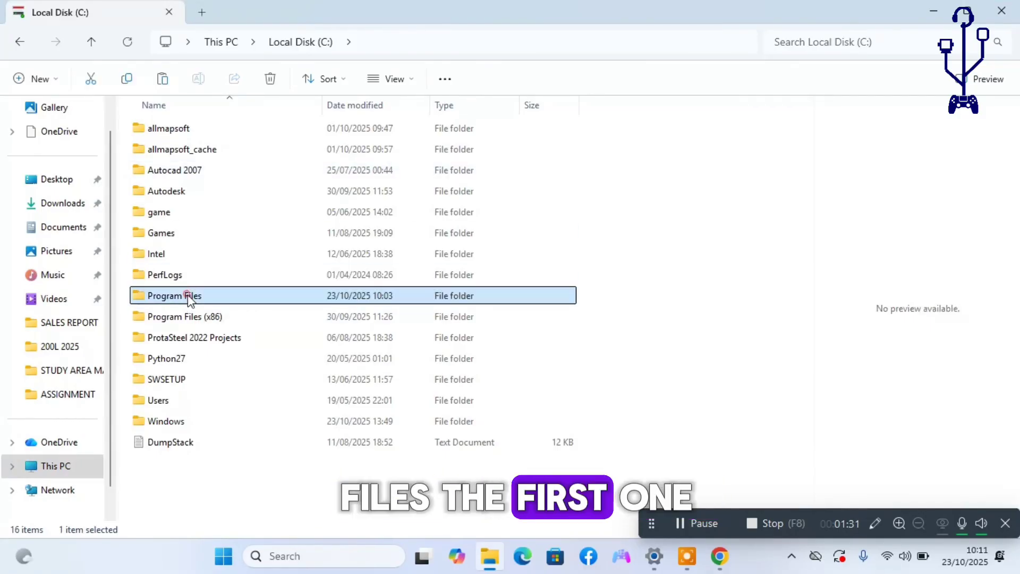
- Create a new folder named 'x360ce' in Program Files, approving the permission prompt
{"action": "right_click", "coordinate": [646, 368]}
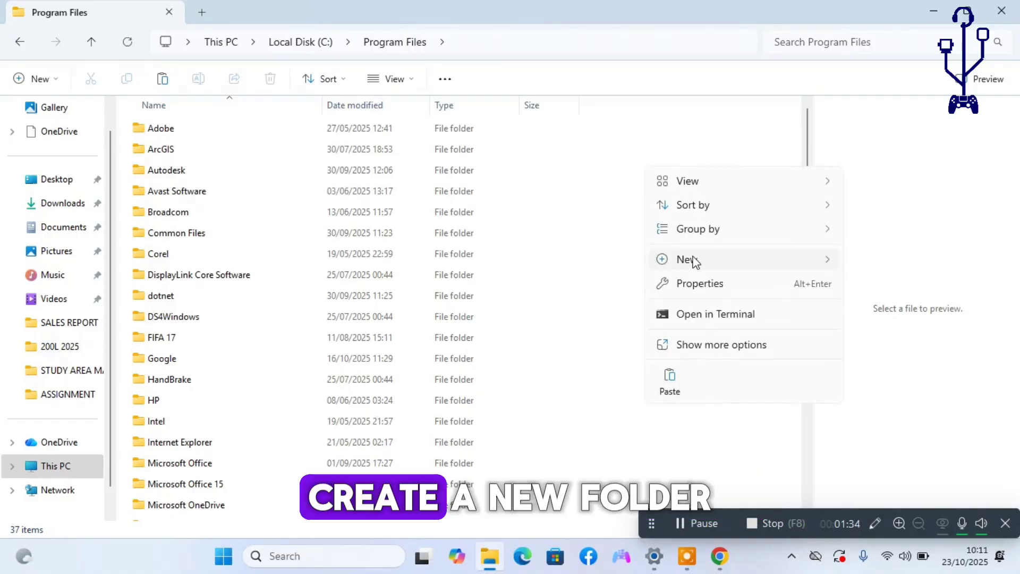
{"action": "mouse_move", "coordinate": [688, 259]}
{"action": "left_click", "coordinate": [873, 264]}
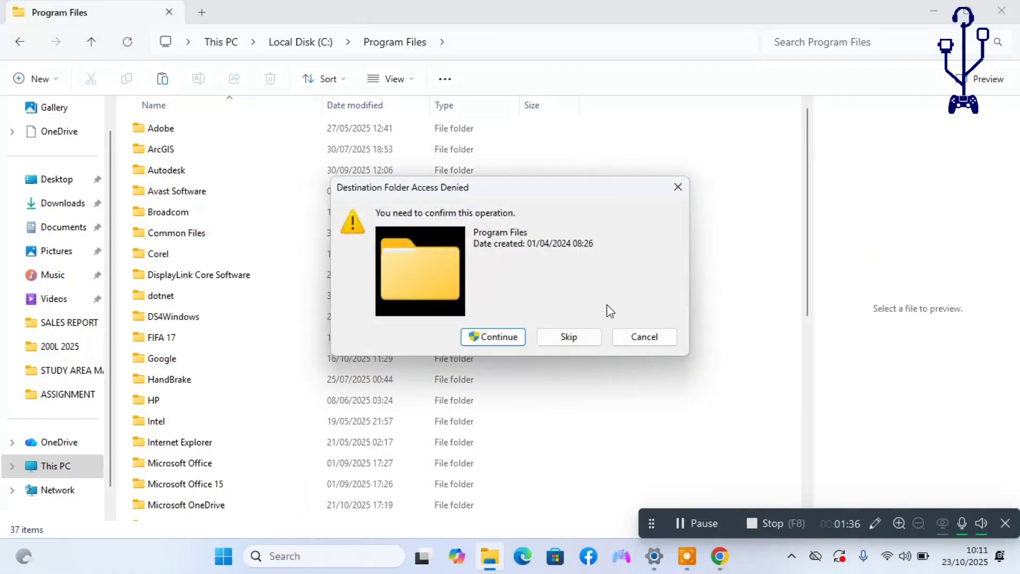
{"action": "left_click", "coordinate": [481, 337]}
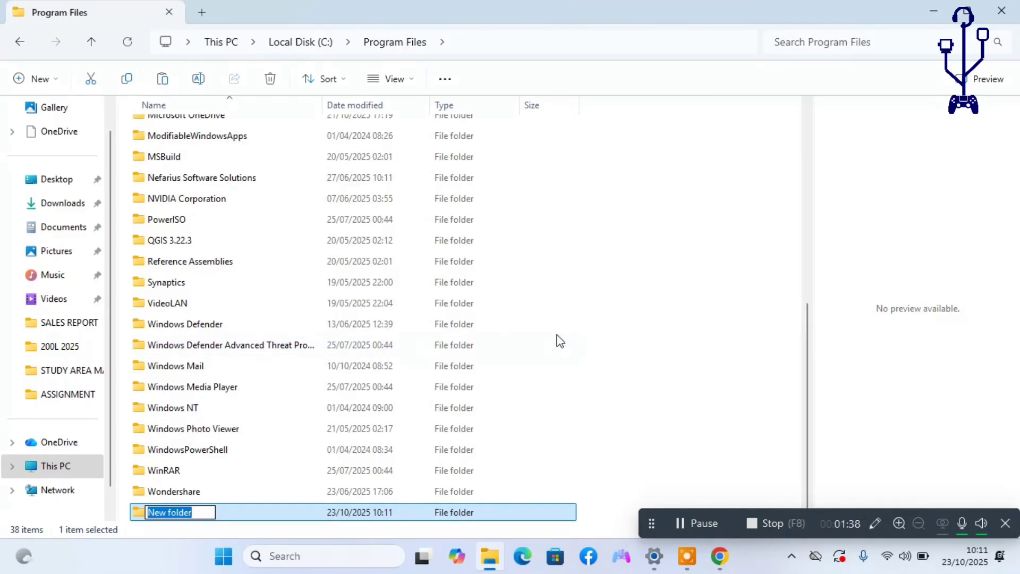
{"action": "type", "text": "x360"}
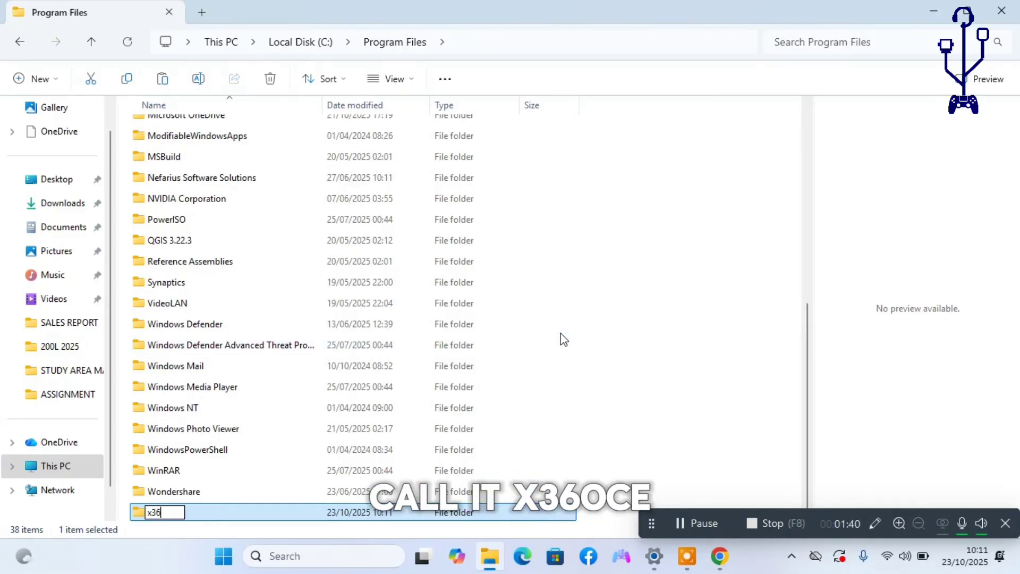
{"action": "type", "text": "ce"}
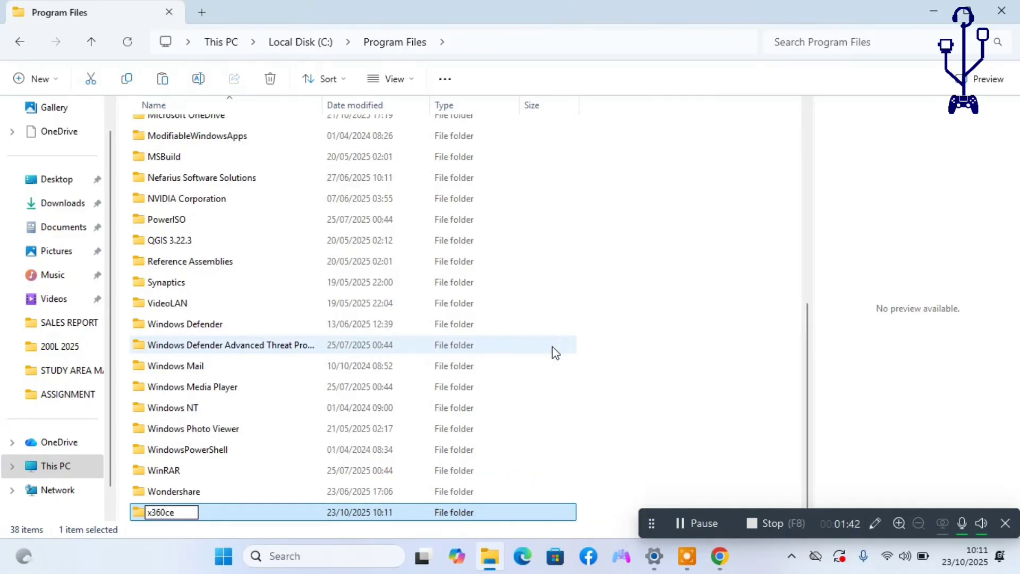
{"action": "key", "text": "Return"}
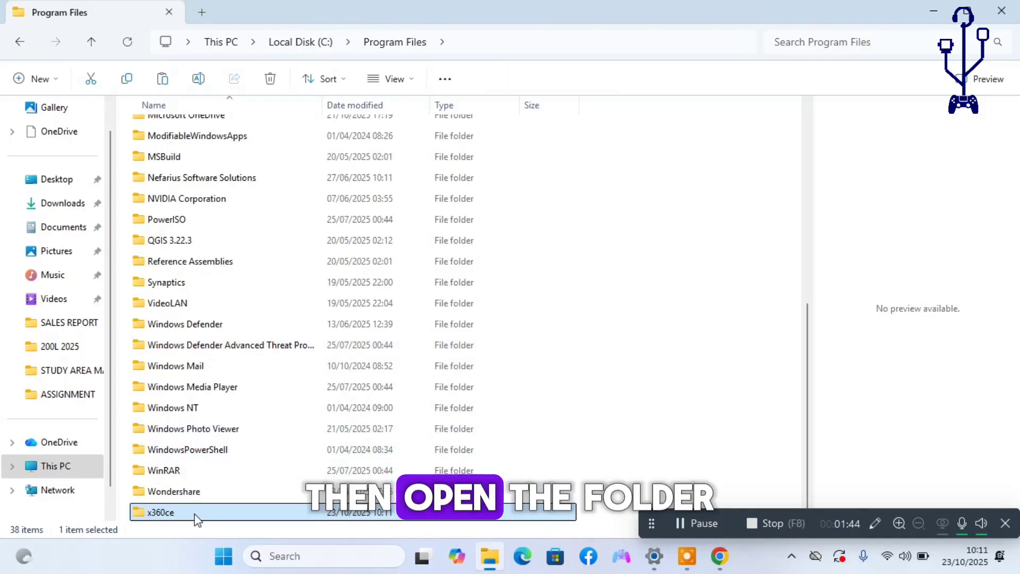
- Paste the x360ce app into Program Files\x360ce, approving the move, and run x360ce.exe
{"action": "double_click", "coordinate": [196, 515]}
{"action": "left_click", "coordinate": [195, 514]}
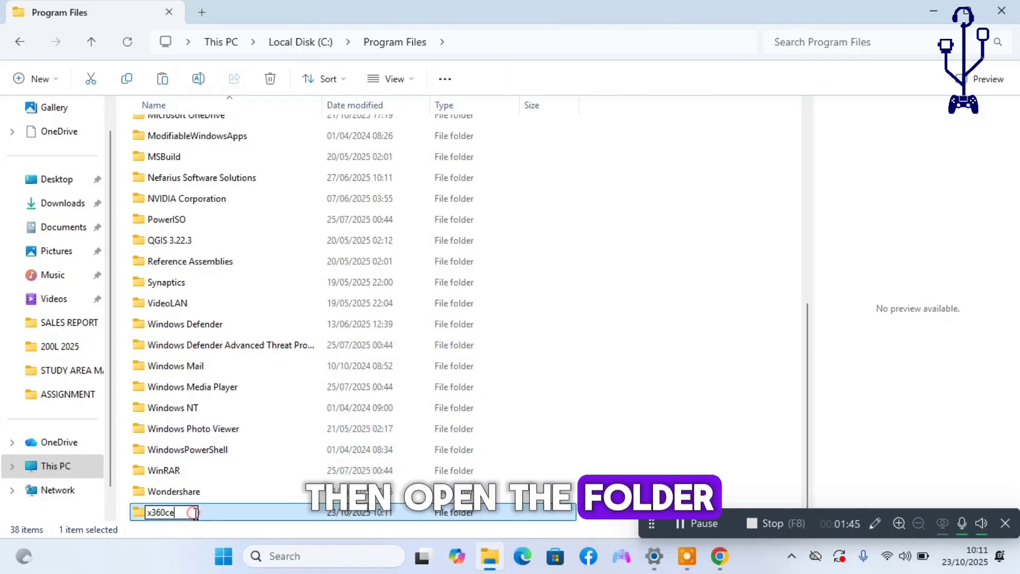
{"action": "double_click", "coordinate": [259, 516]}
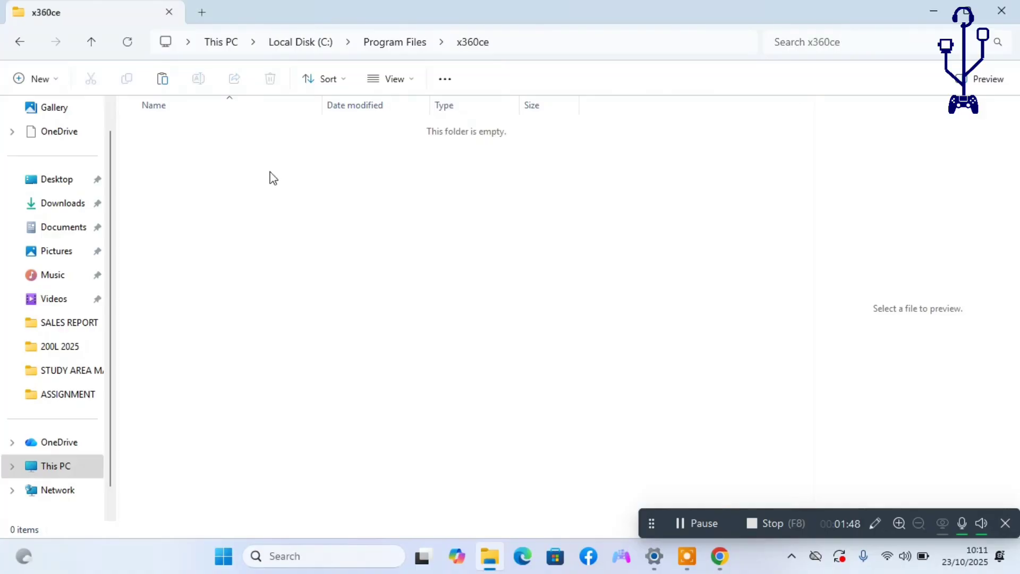
{"action": "right_click", "coordinate": [292, 263]}
{"action": "left_click", "coordinate": [317, 287]}
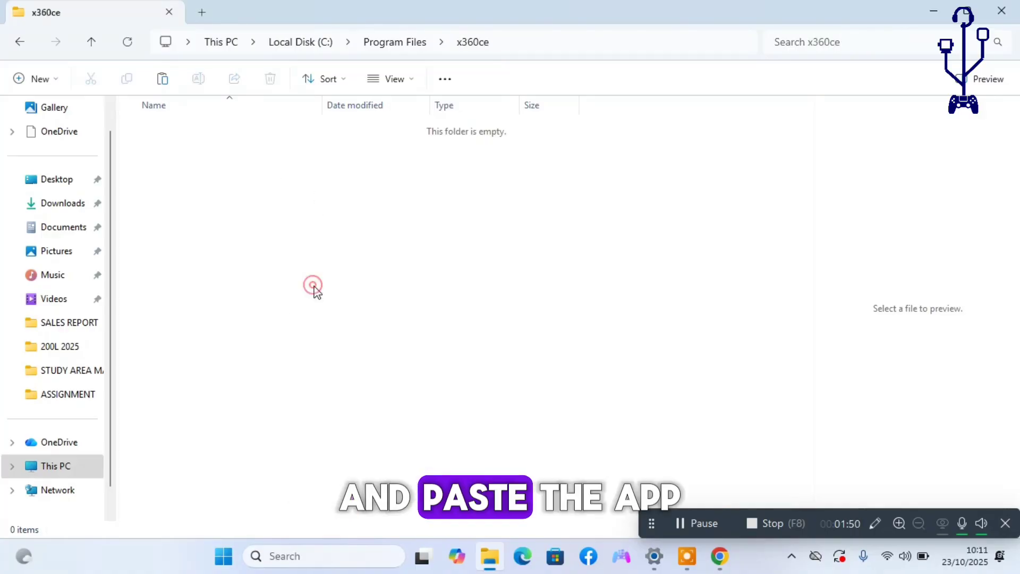
{"action": "left_click", "coordinate": [452, 180]}
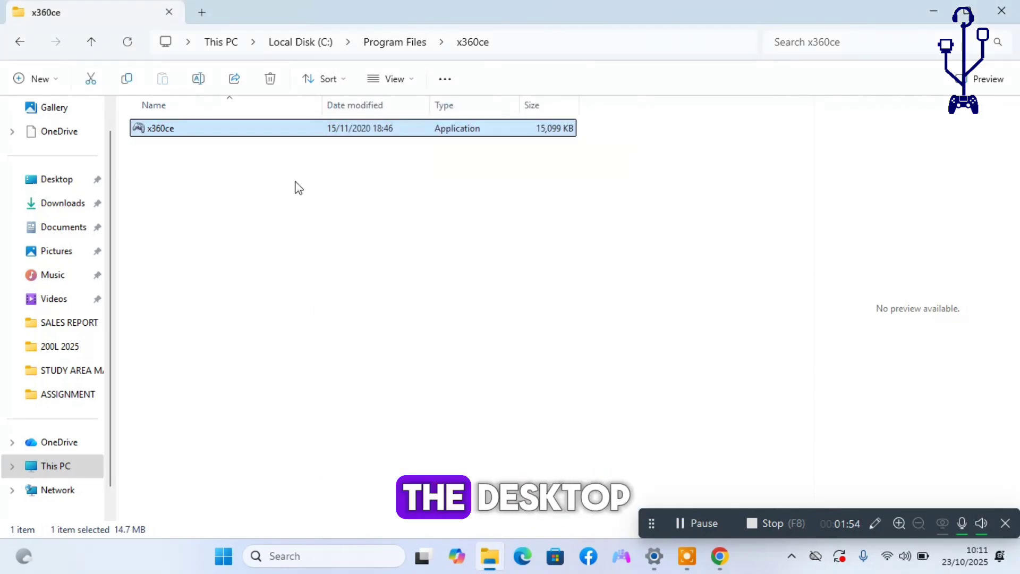
{"action": "left_click", "coordinate": [269, 187]}
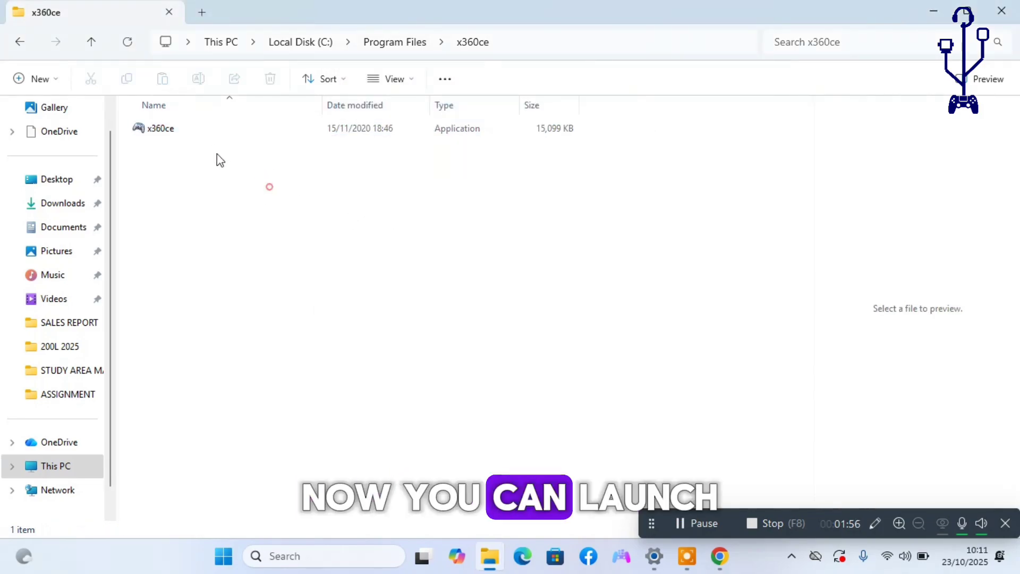
{"action": "double_click", "coordinate": [178, 131]}
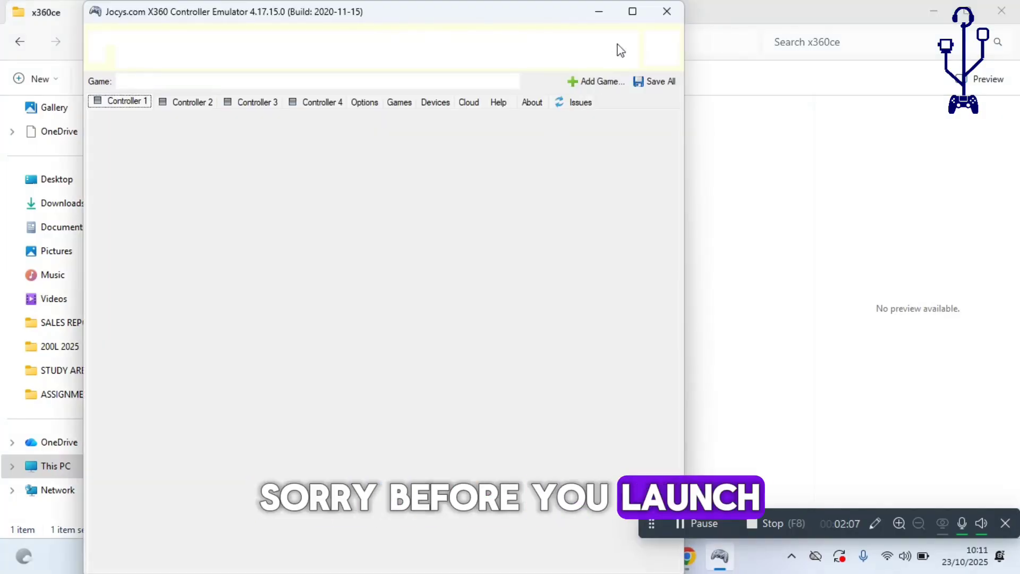
- Reopen x360ce and add the USB Gamepad to Controller 1 via Map Device To Controller
{"action": "left_click", "coordinate": [667, 12]}
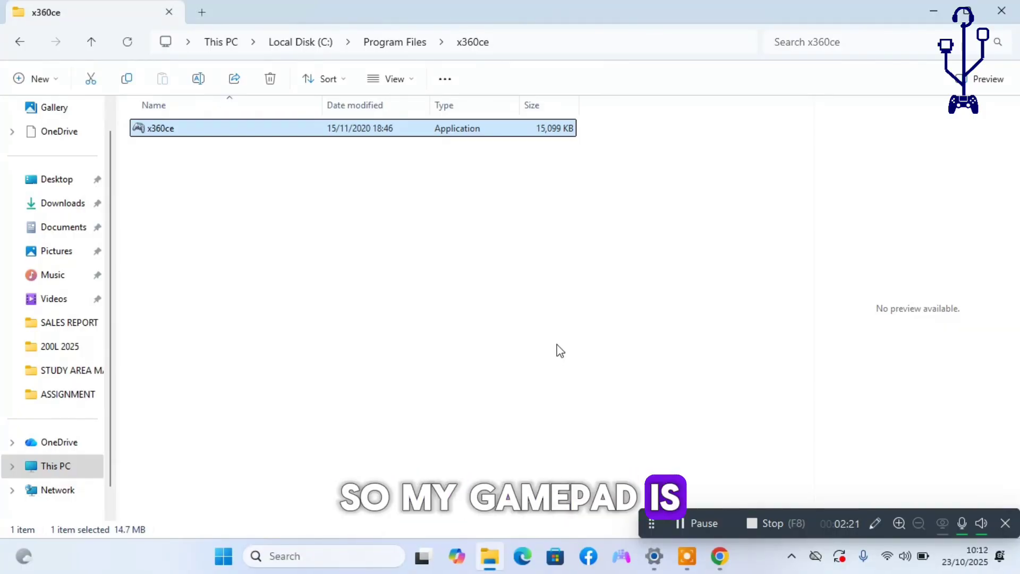
{"action": "left_click", "coordinate": [252, 128]}
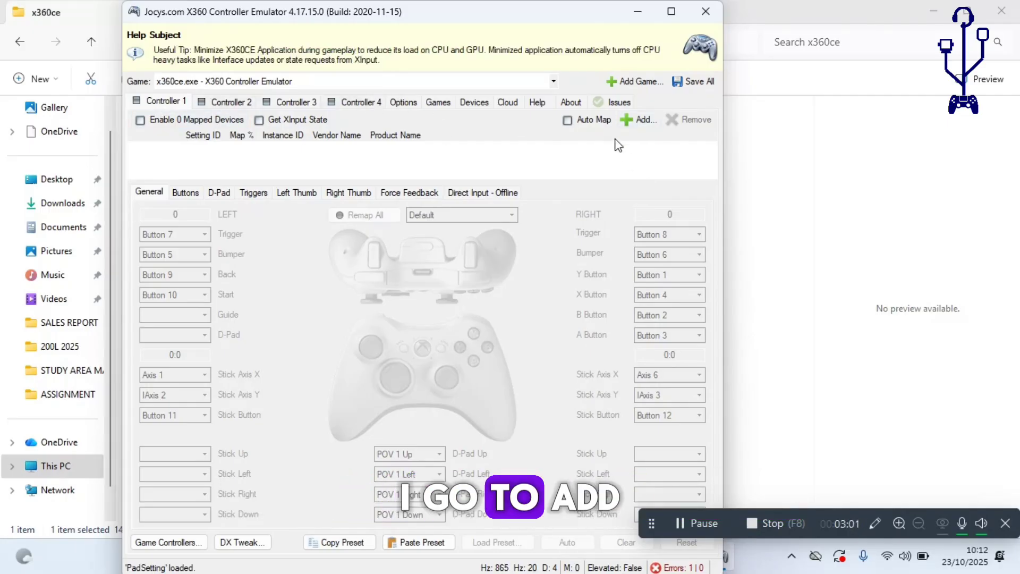
{"action": "left_click", "coordinate": [643, 120]}
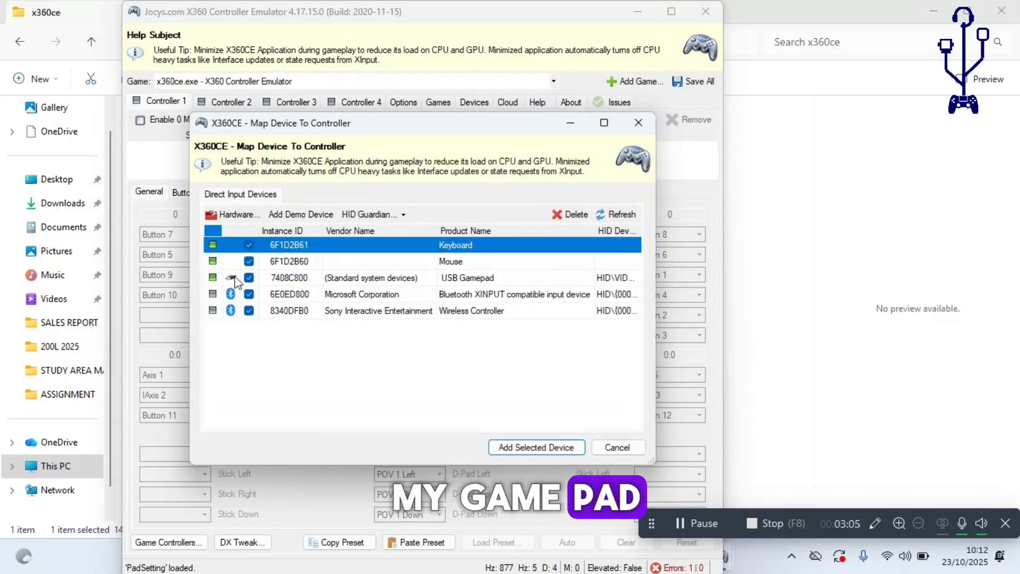
{"action": "left_click", "coordinate": [482, 279]}
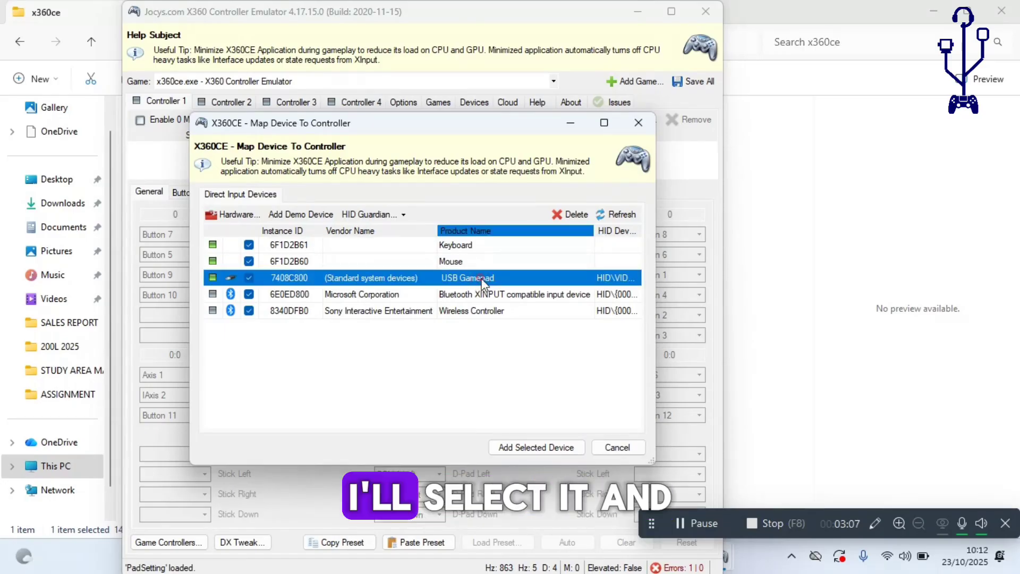
{"action": "left_click", "coordinate": [525, 451]}
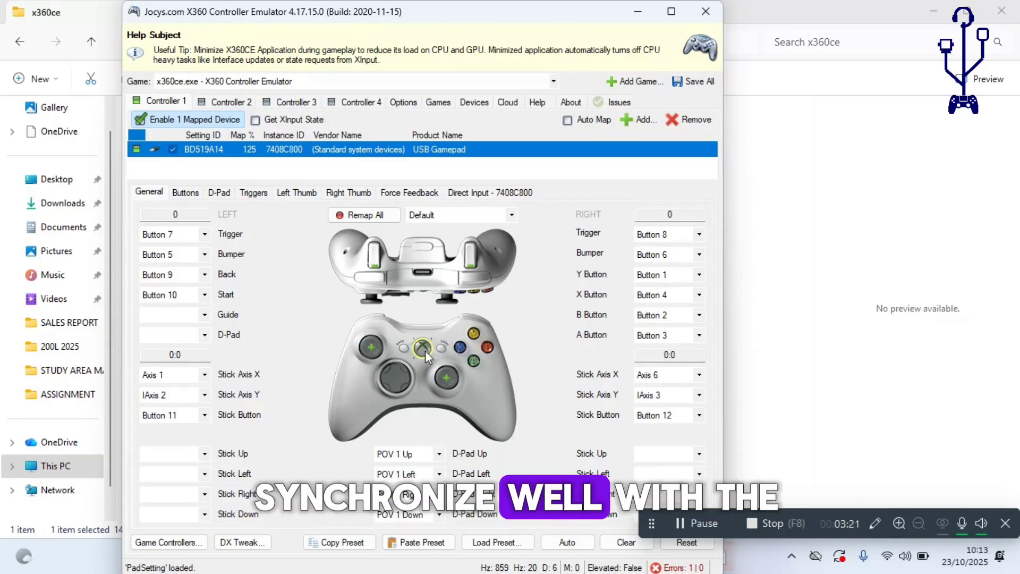
- Start Remap All and confirm clearing Controller 1's settings
{"action": "left_click", "coordinate": [348, 218]}
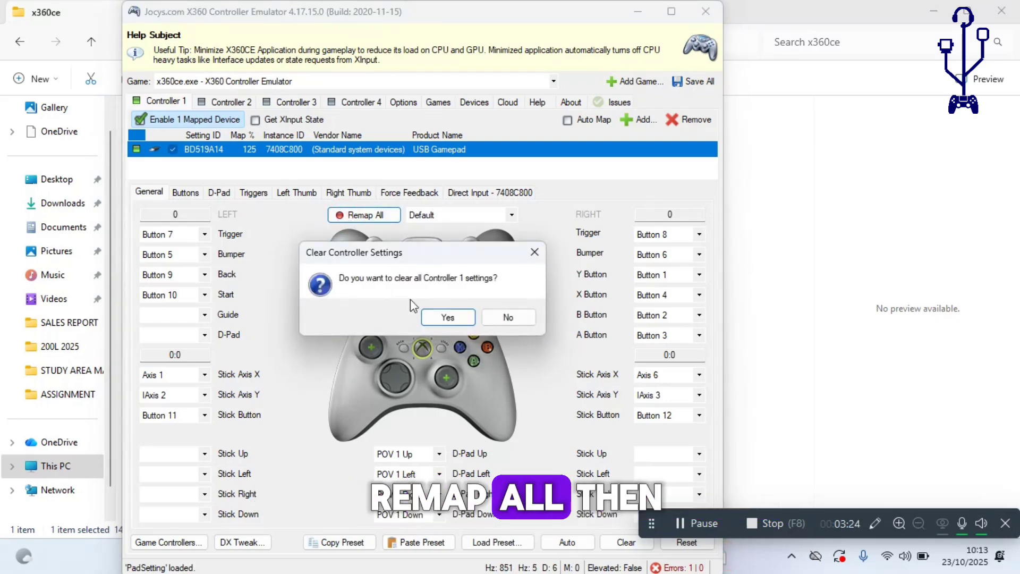
{"action": "left_click", "coordinate": [445, 318]}
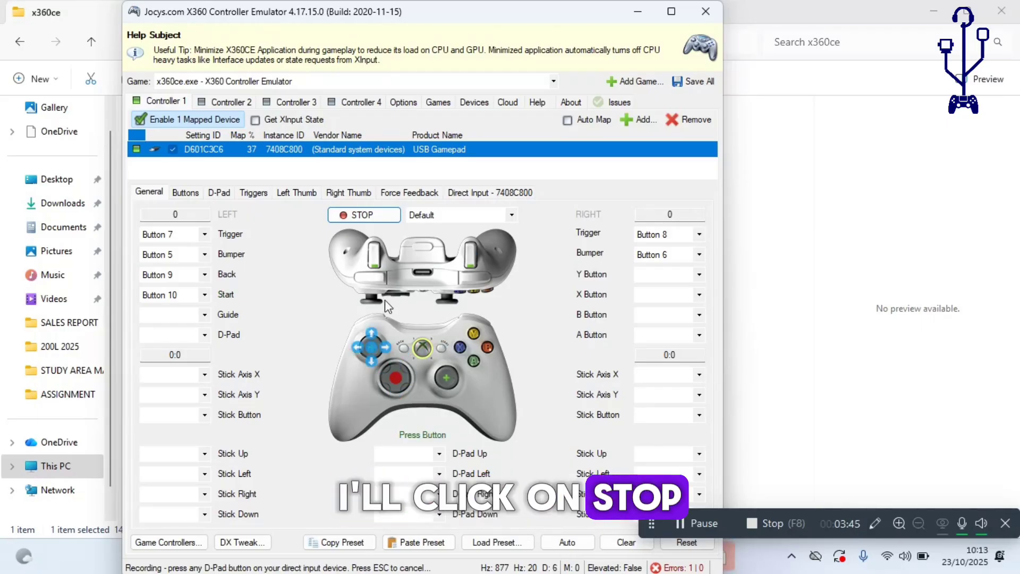
- Stop auto-remap and record D-pad Up, Right, Left and Down from the gamepad's POV hat
{"action": "left_click", "coordinate": [364, 216]}
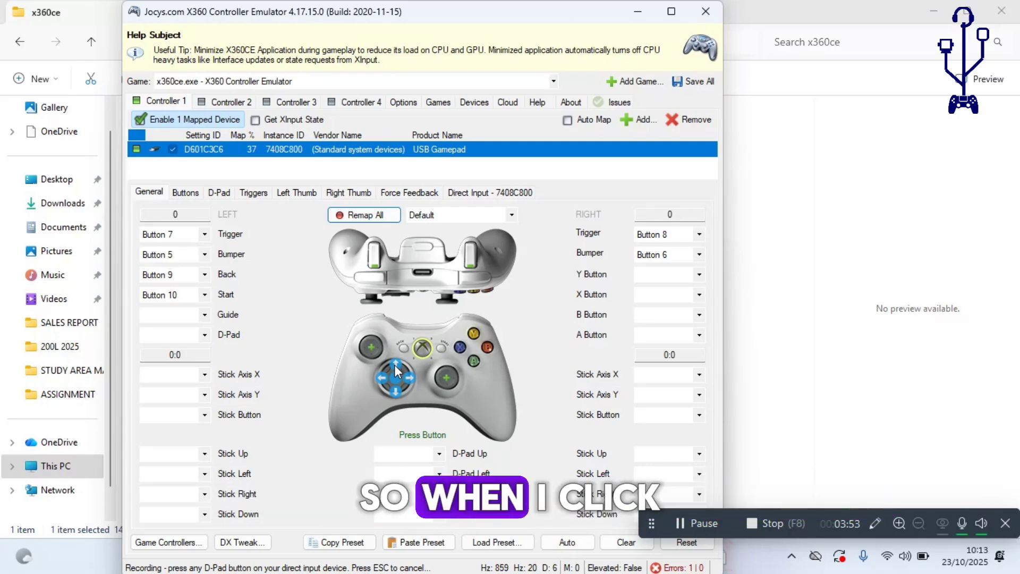
{"action": "left_click", "coordinate": [395, 367]}
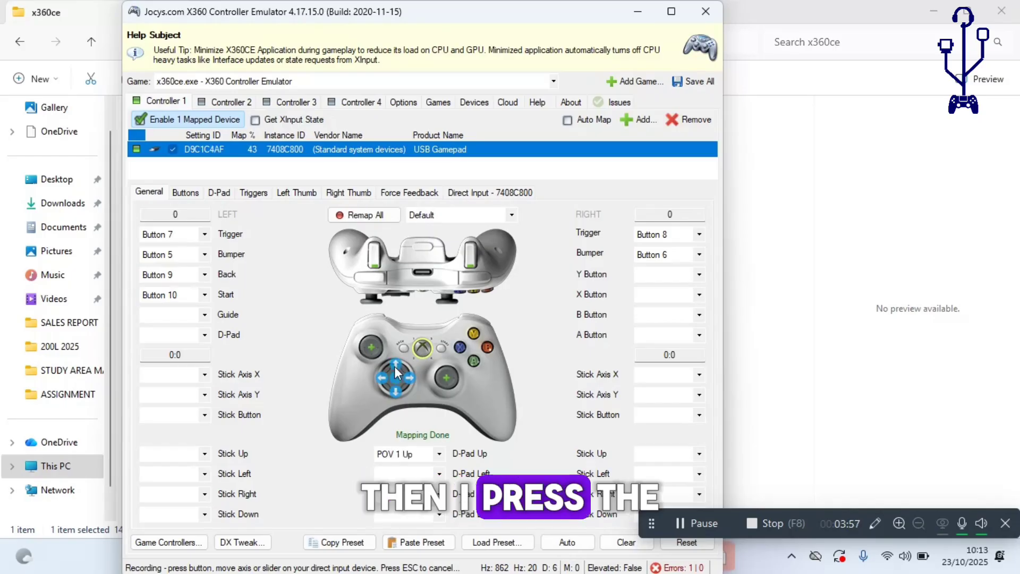
{"action": "left_click", "coordinate": [412, 378]}
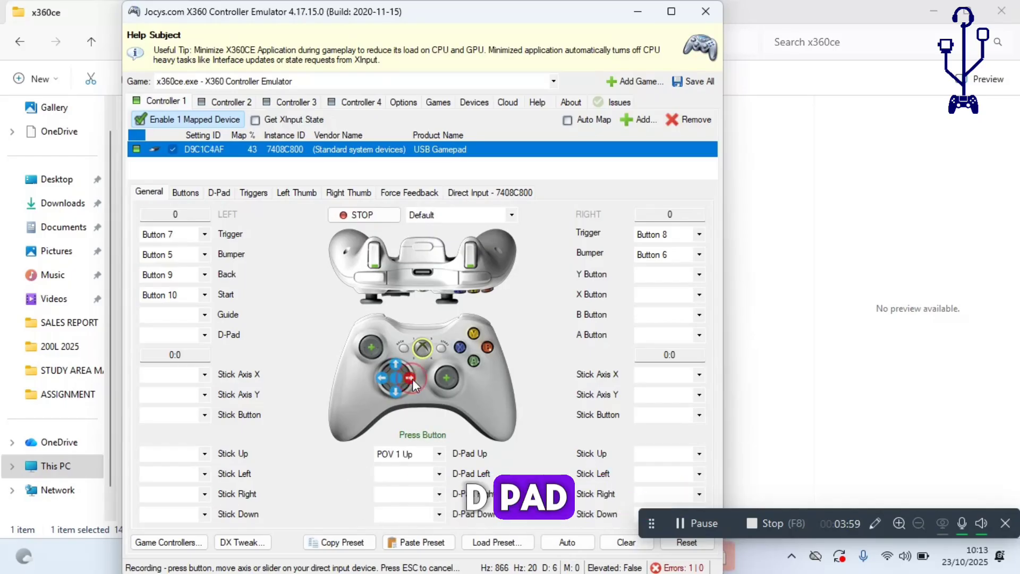
{"action": "left_click", "coordinate": [385, 379]}
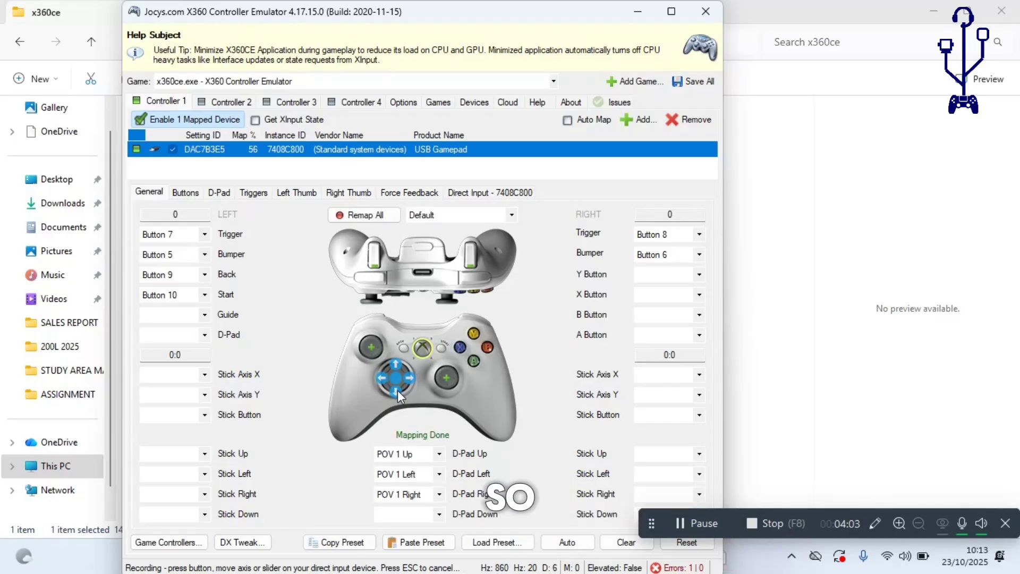
{"action": "left_click", "coordinate": [397, 390]}
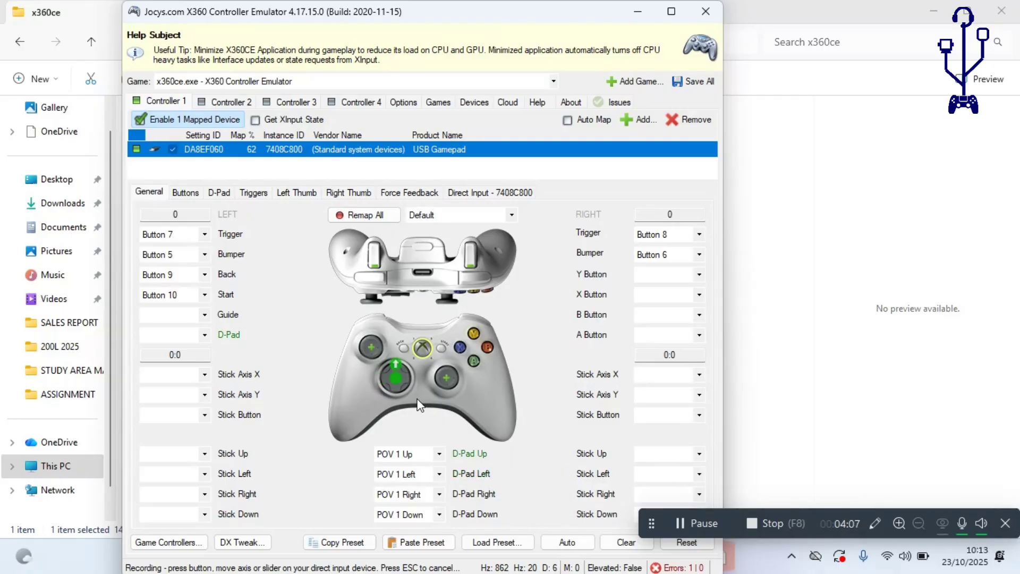
- Record the left stick's click and X/Y axes, then the right stick's click and axes
{"action": "left_click", "coordinate": [374, 347]}
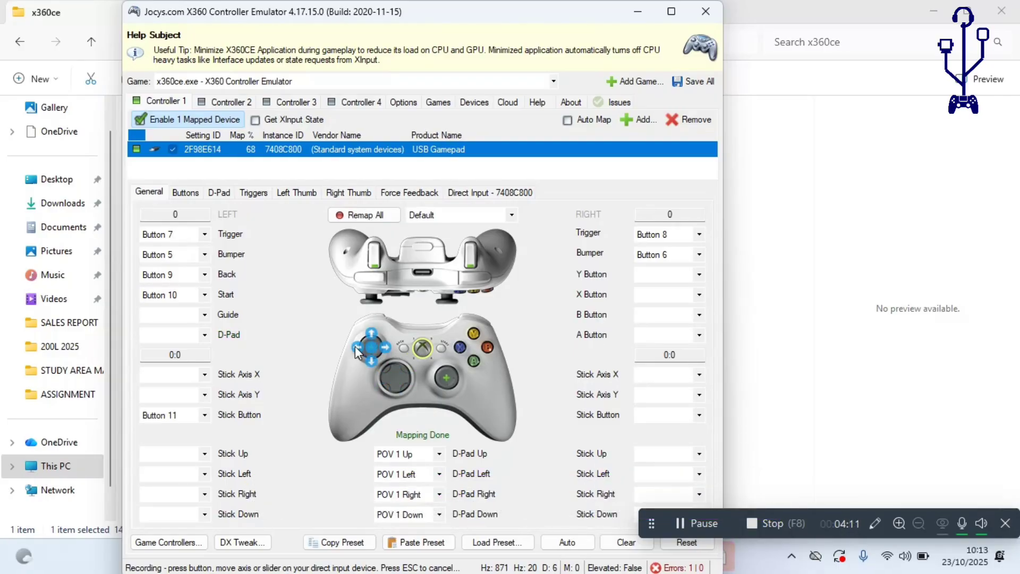
{"action": "left_click", "coordinate": [355, 347]}
{"action": "left_click", "coordinate": [371, 334]}
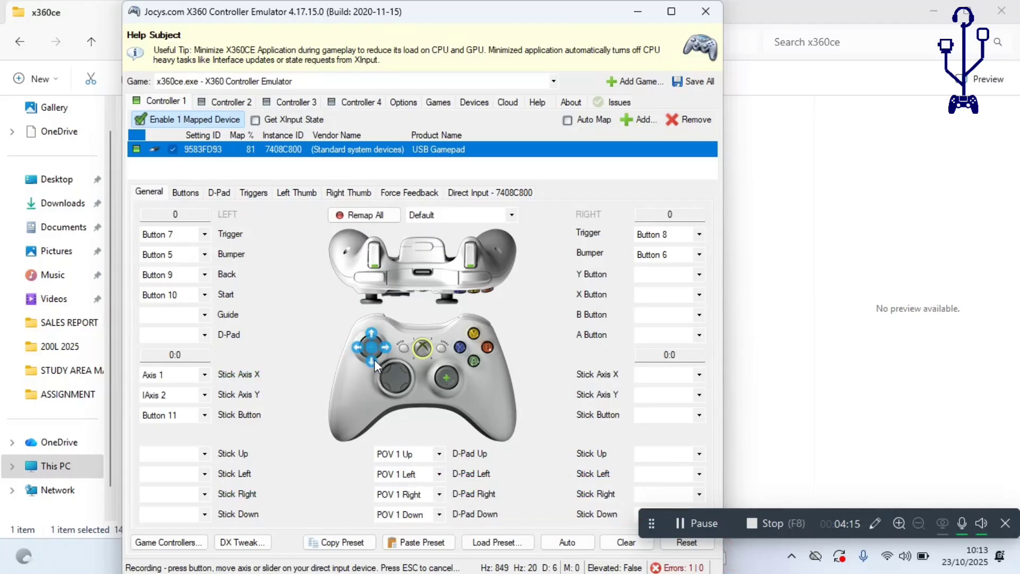
{"action": "left_click", "coordinate": [445, 379]}
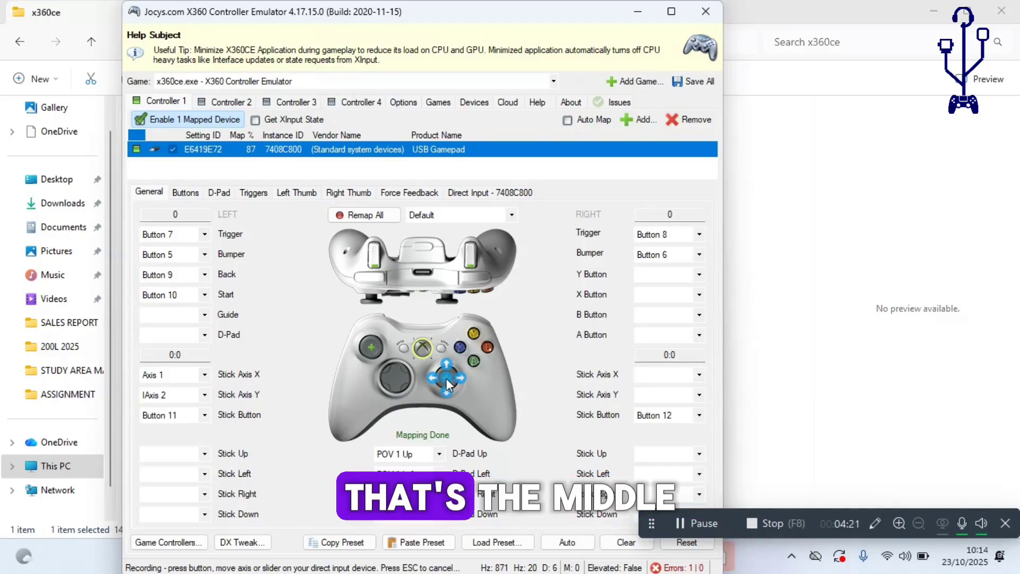
{"action": "left_click", "coordinate": [445, 391]}
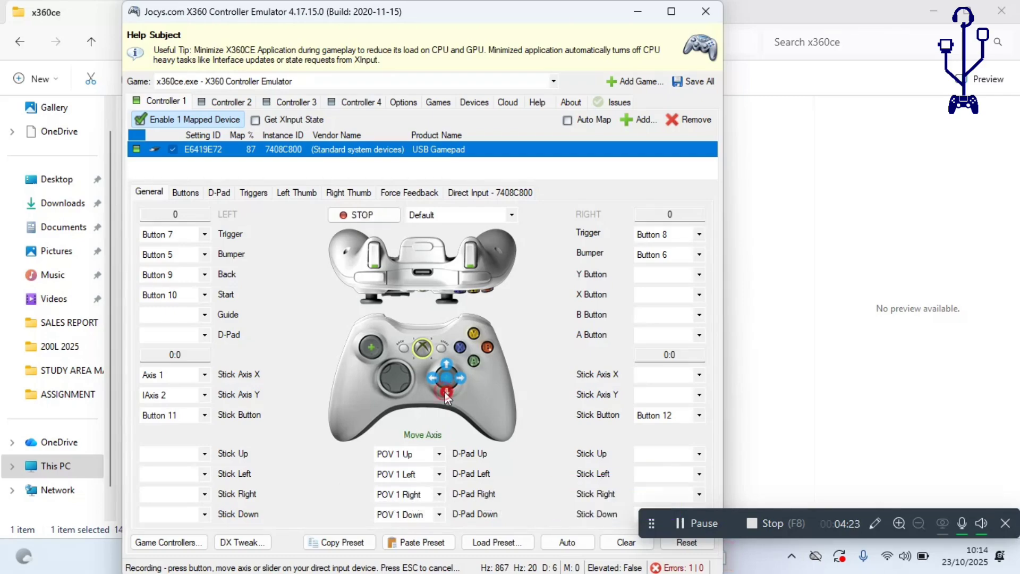
{"action": "left_click", "coordinate": [447, 365]}
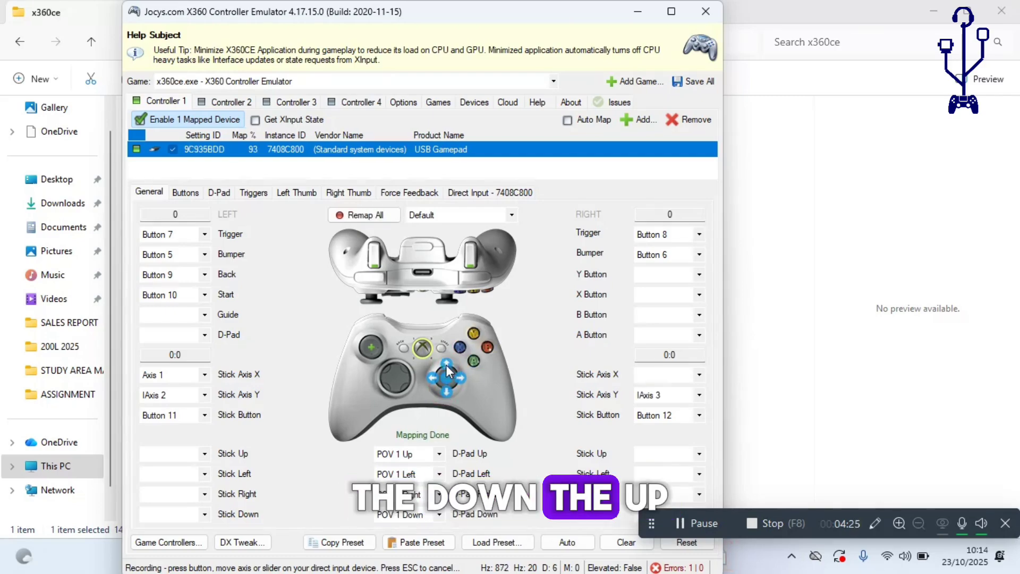
{"action": "left_click", "coordinate": [464, 379]}
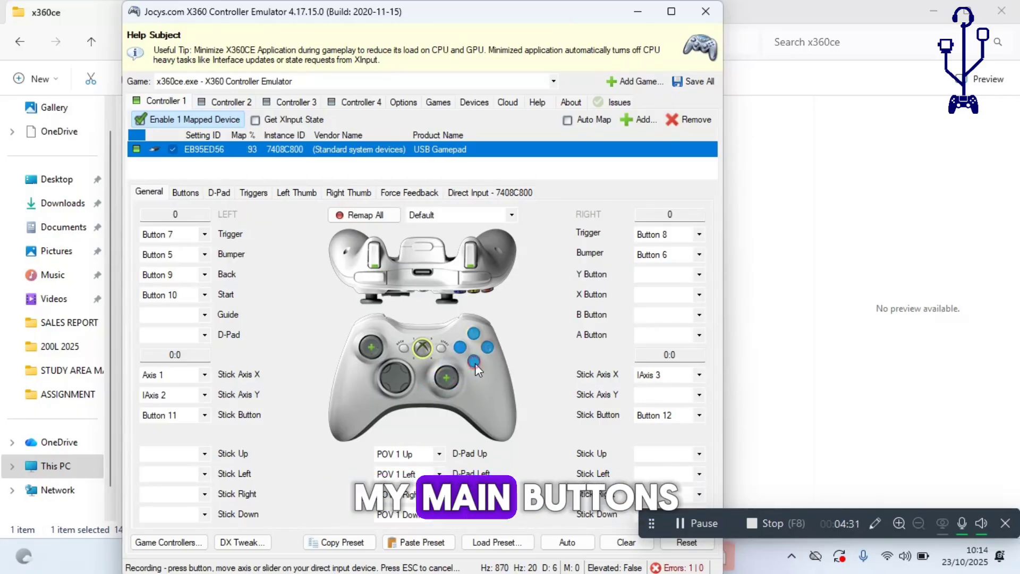
- Assign A, B, Y and X to gamepad Buttons 3, 2, 1 and 4
{"action": "left_click", "coordinate": [476, 363]}
{"action": "left_click", "coordinate": [490, 349]}
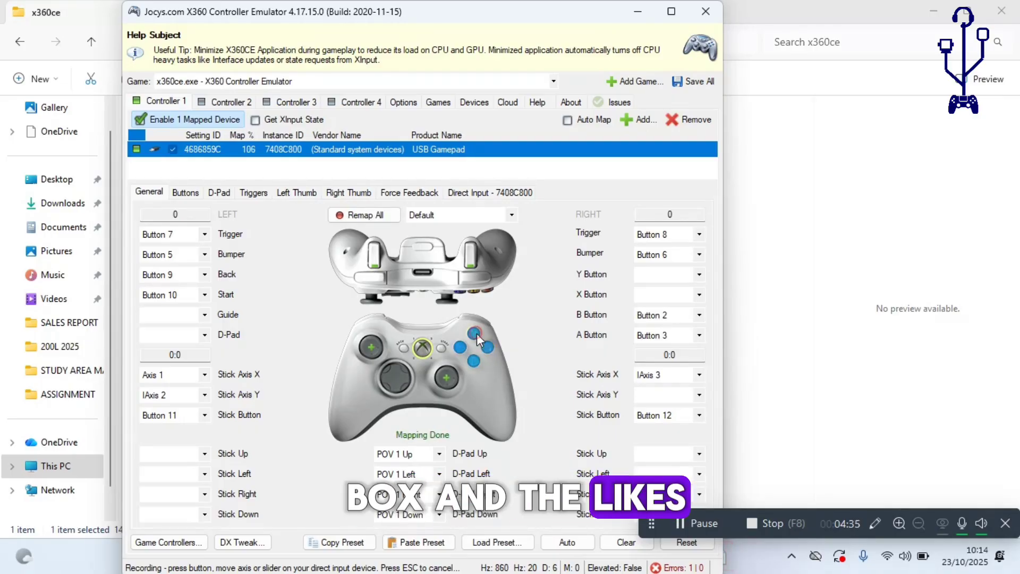
{"action": "left_click", "coordinate": [477, 337]}
{"action": "left_click", "coordinate": [456, 348]}
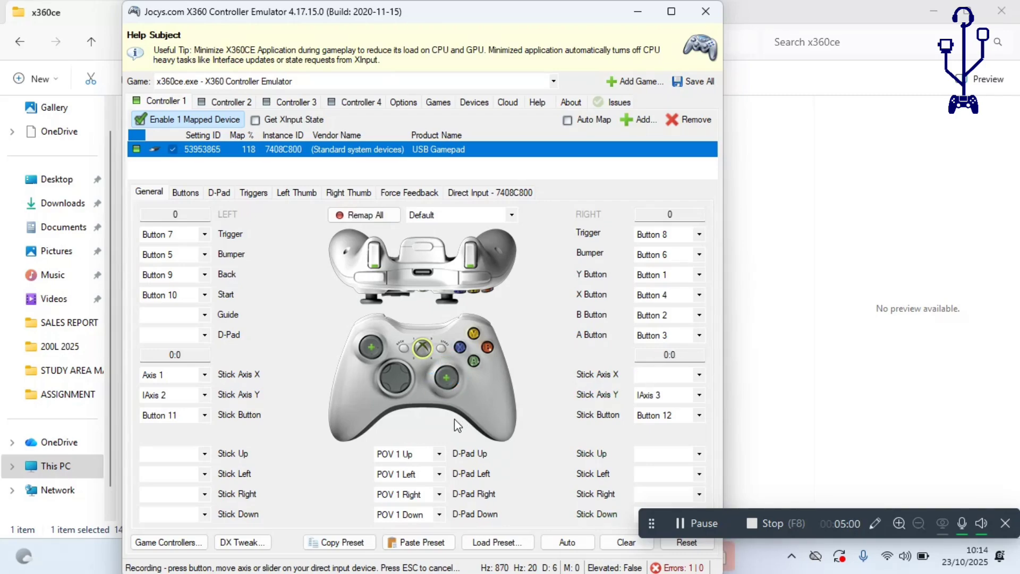
- Re-record the right stick as Axis 6 horizontal, IAxis 3 vertical, Button 12 click
{"action": "left_click", "coordinate": [448, 381]}
{"action": "left_click", "coordinate": [449, 381]}
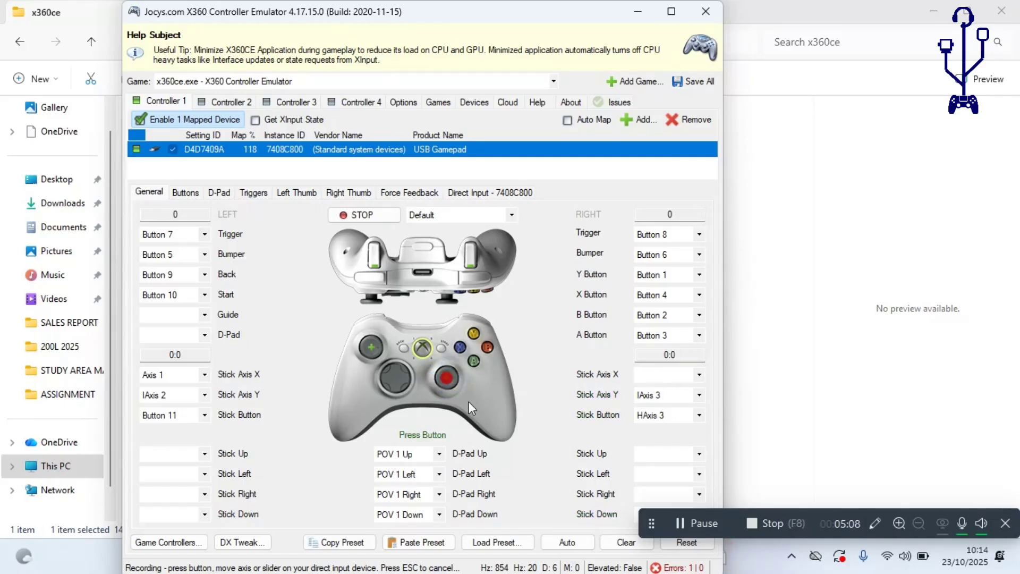
{"action": "left_click", "coordinate": [447, 392]}
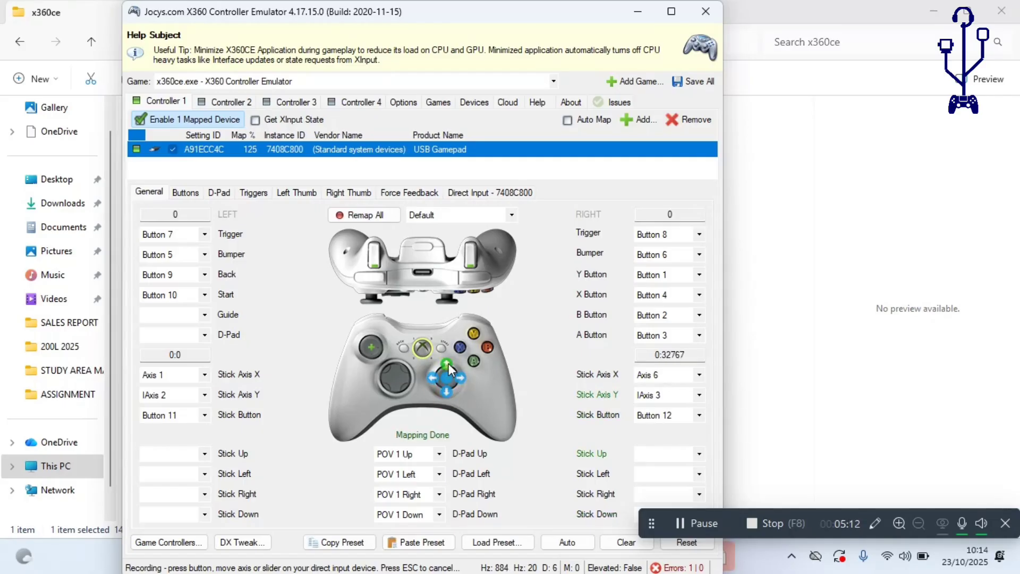
{"action": "left_click", "coordinate": [448, 365]}
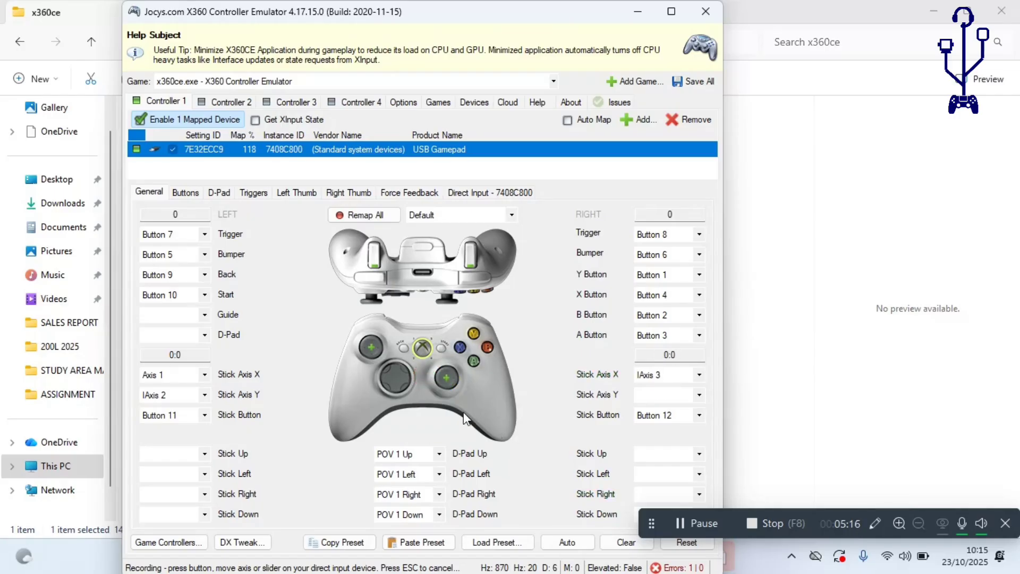
{"action": "left_click", "coordinate": [448, 396]}
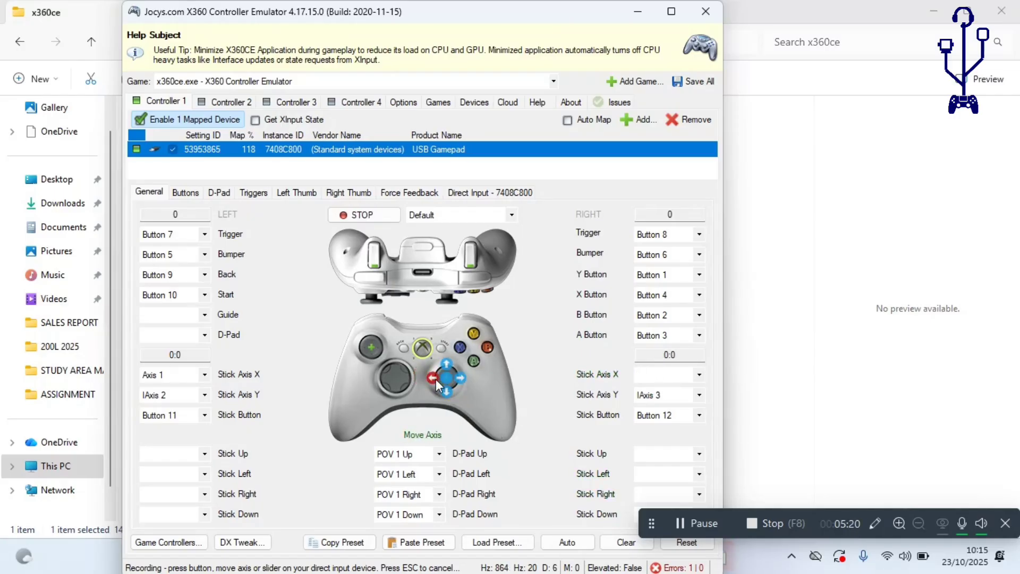
{"action": "left_click", "coordinate": [462, 376]}
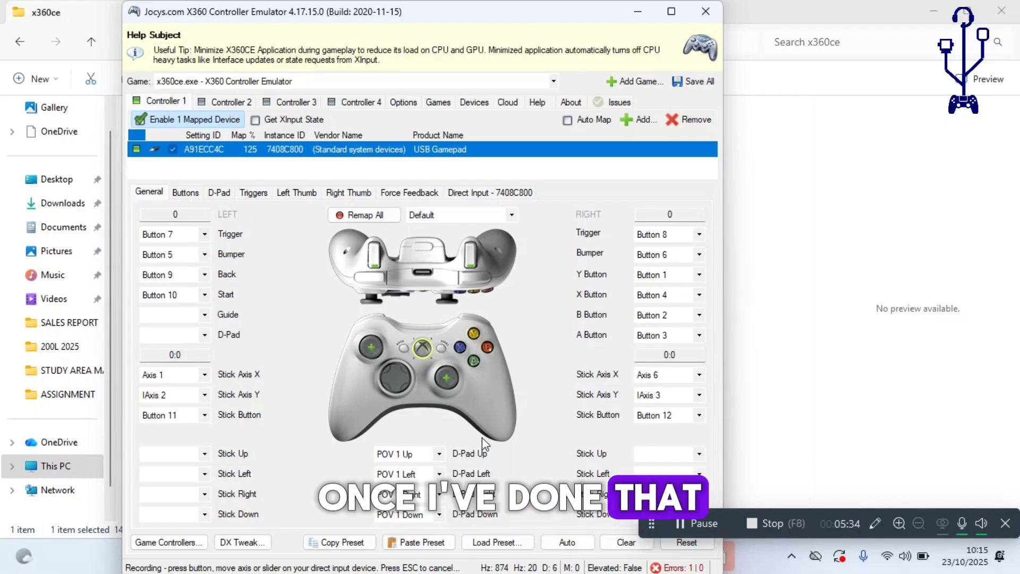
- Save all Controller 1 settings, then minimize X360CE and the x360ce folder to reveal the desktop
{"action": "left_click", "coordinate": [697, 88]}
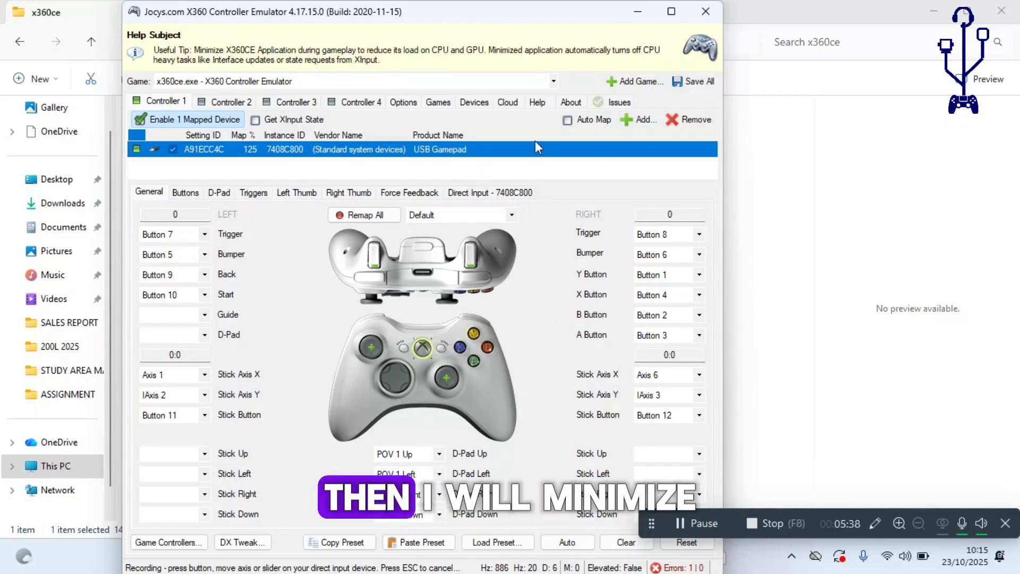
{"action": "left_click", "coordinate": [636, 12]}
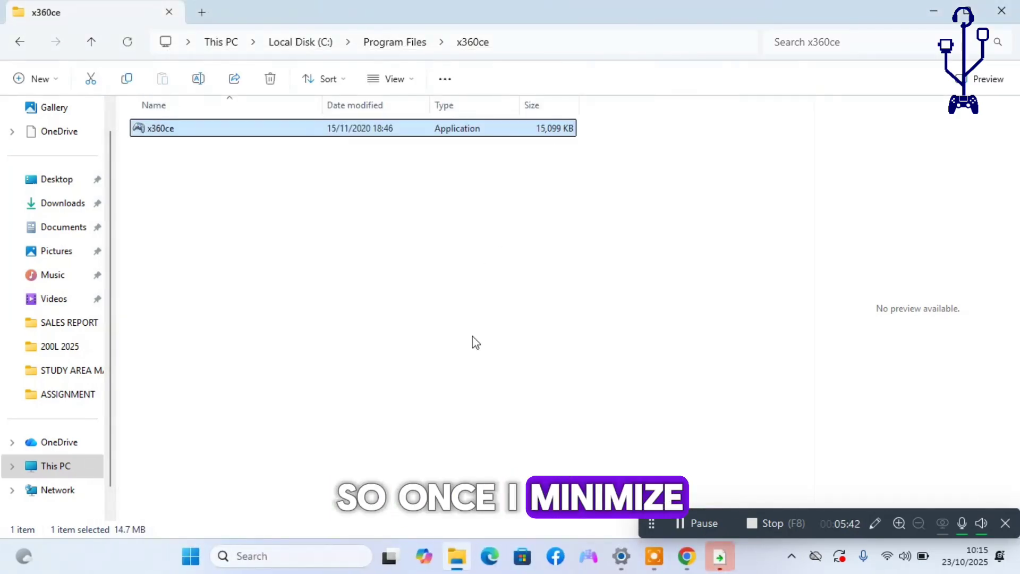
{"action": "left_click", "coordinate": [934, 12]}
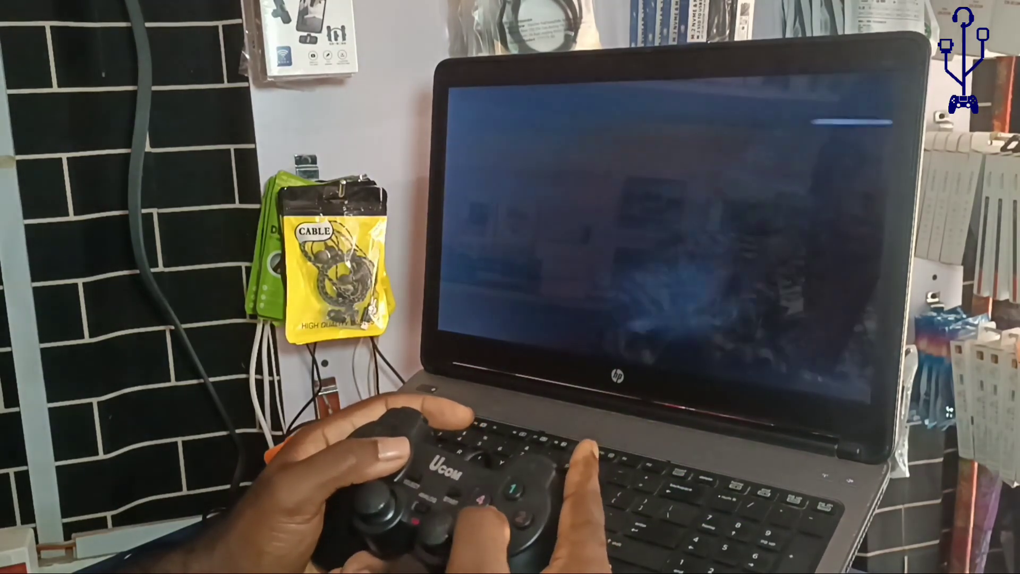
- Pass the Mafia II title screen and choose The Story > Continue Story to load the game
{"action": "key", "text": "Return"}
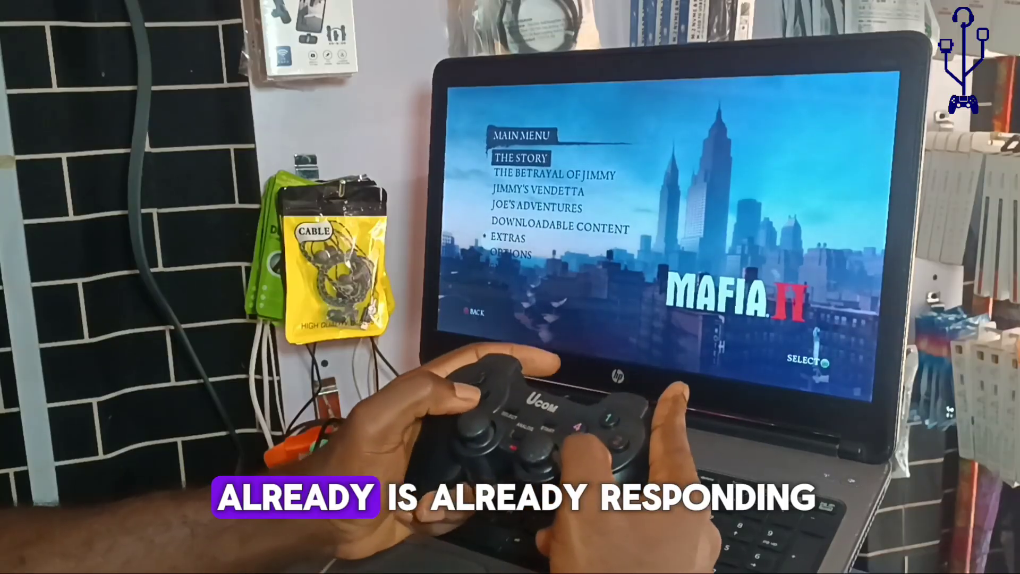
{"action": "key", "text": "Return"}
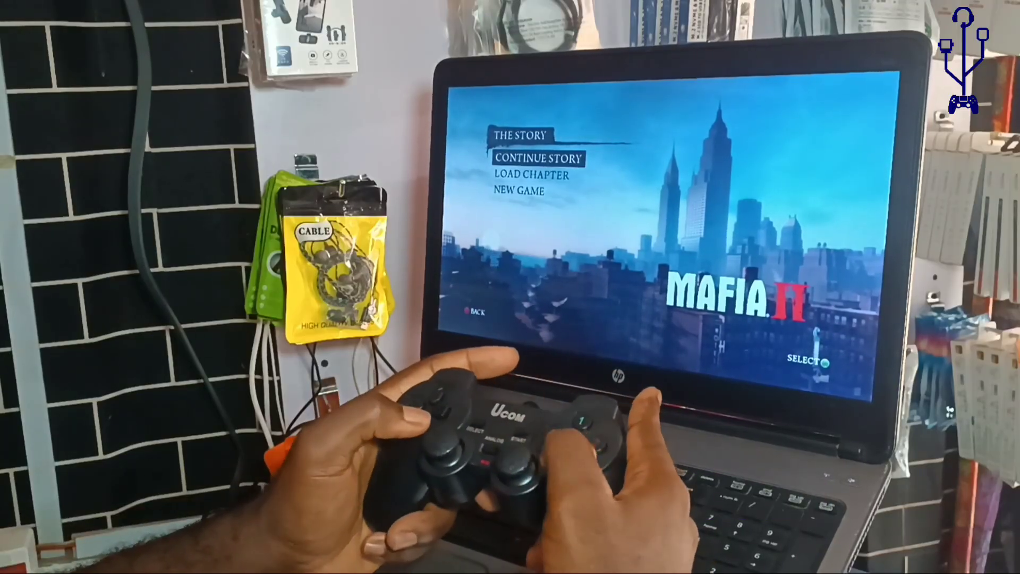
{"action": "key", "text": "Return"}
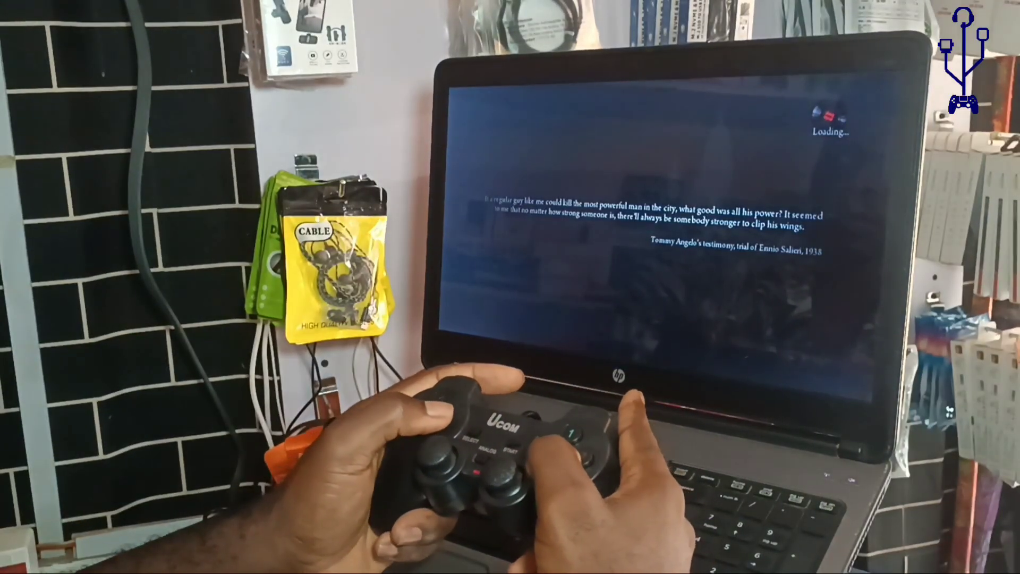